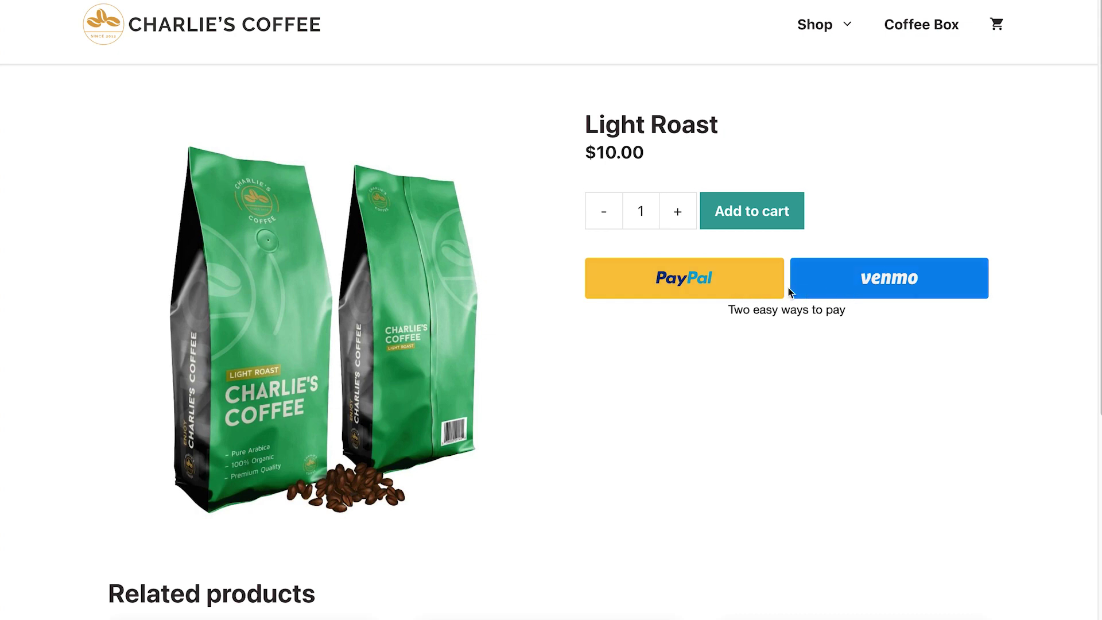
Add Light Roast ($10.00) to the cart and scroll the checkout down to the payment options.
{"action": "left_click", "coordinate": [758, 223]}
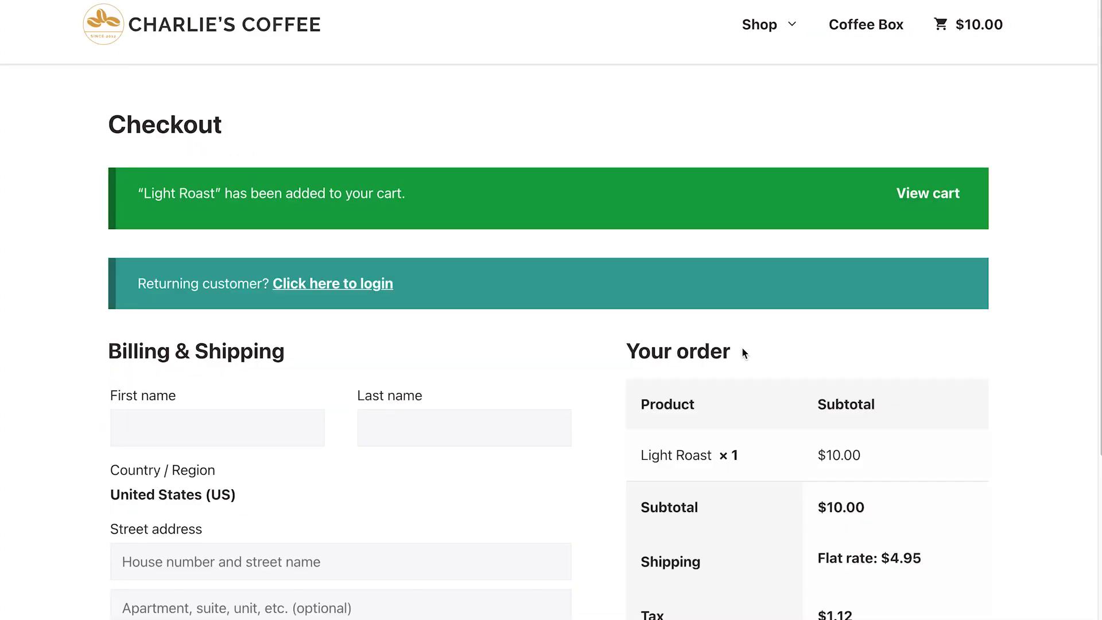
{"action": "scroll", "coordinate": [740, 357], "scroll_direction": "down", "scroll_amount": 6}
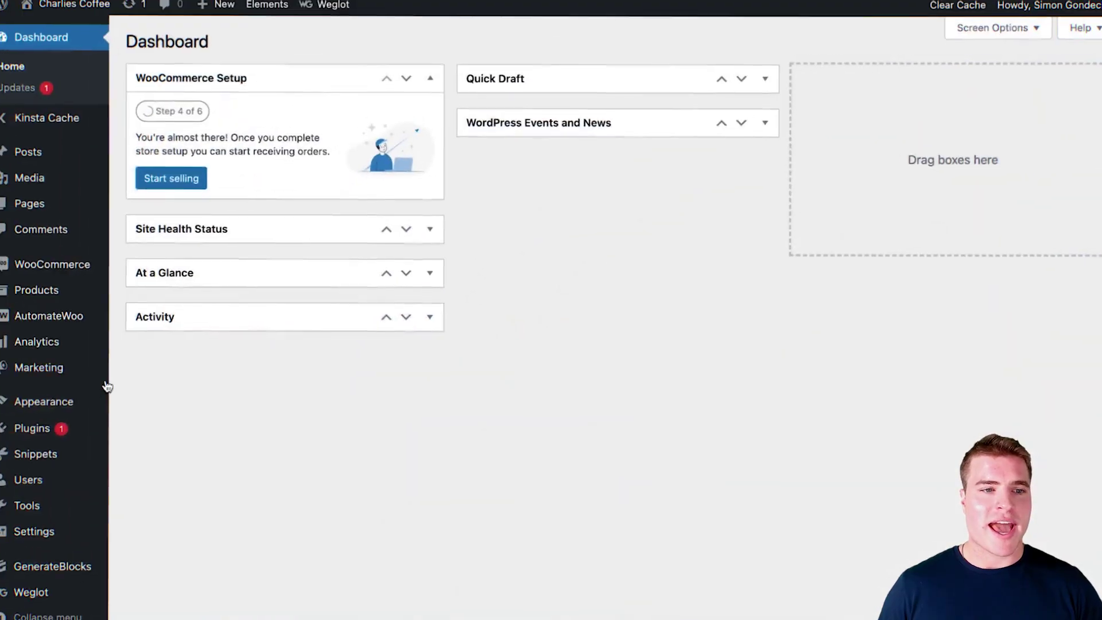
Upload woocommerce-paypal-payments.1.6.5.zip through Add New Plugins, install it and activate it.
{"action": "mouse_move", "coordinate": [40, 427]}
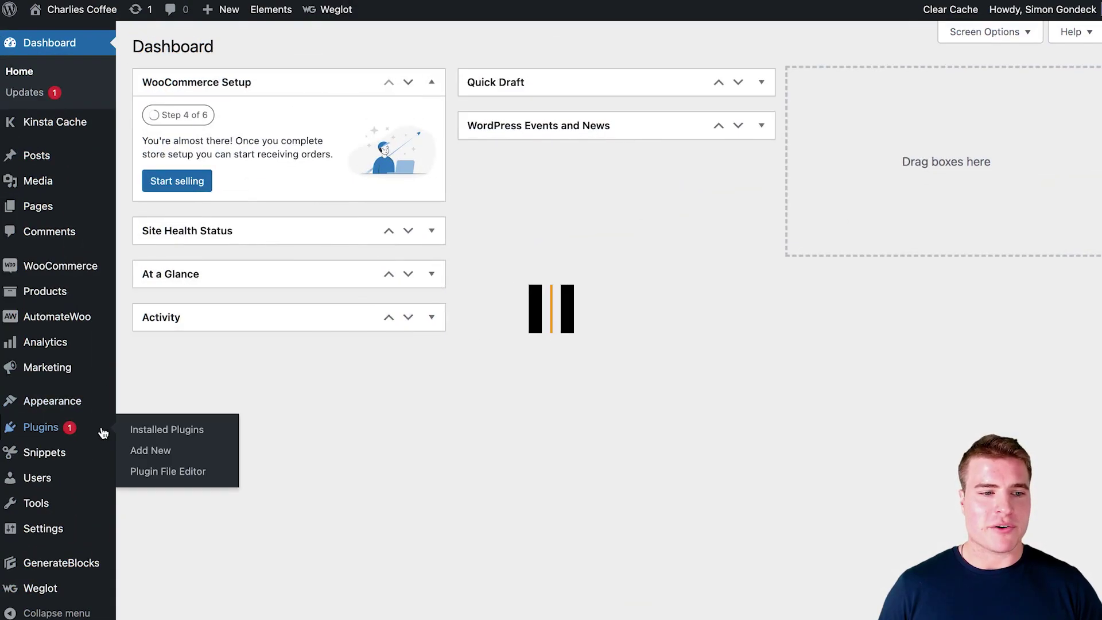
{"action": "left_click", "coordinate": [136, 452]}
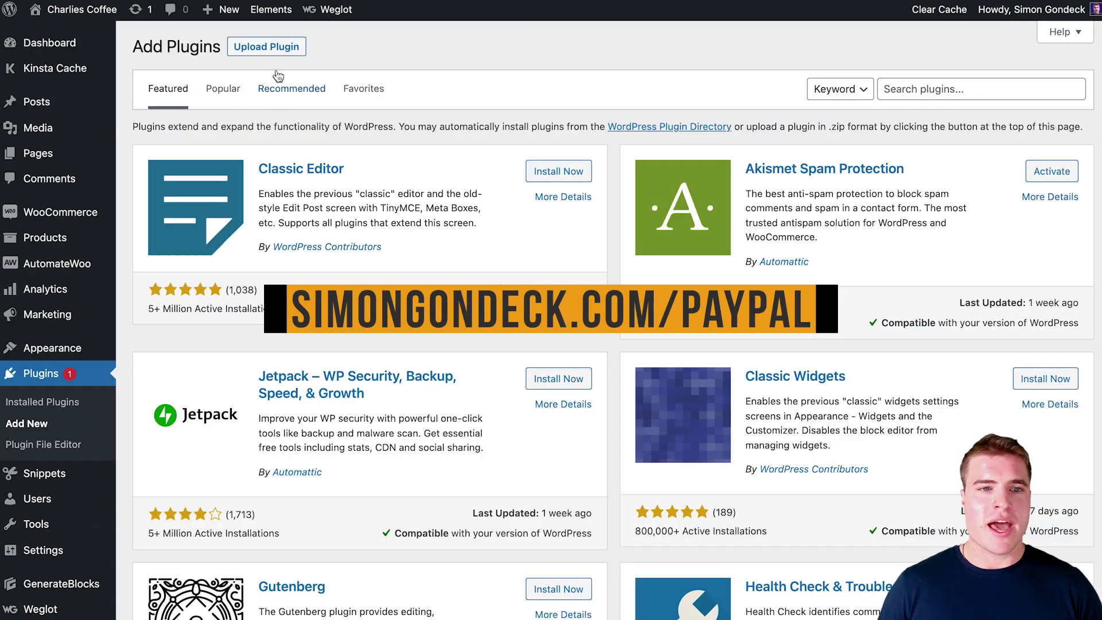
{"action": "left_click", "coordinate": [273, 51]}
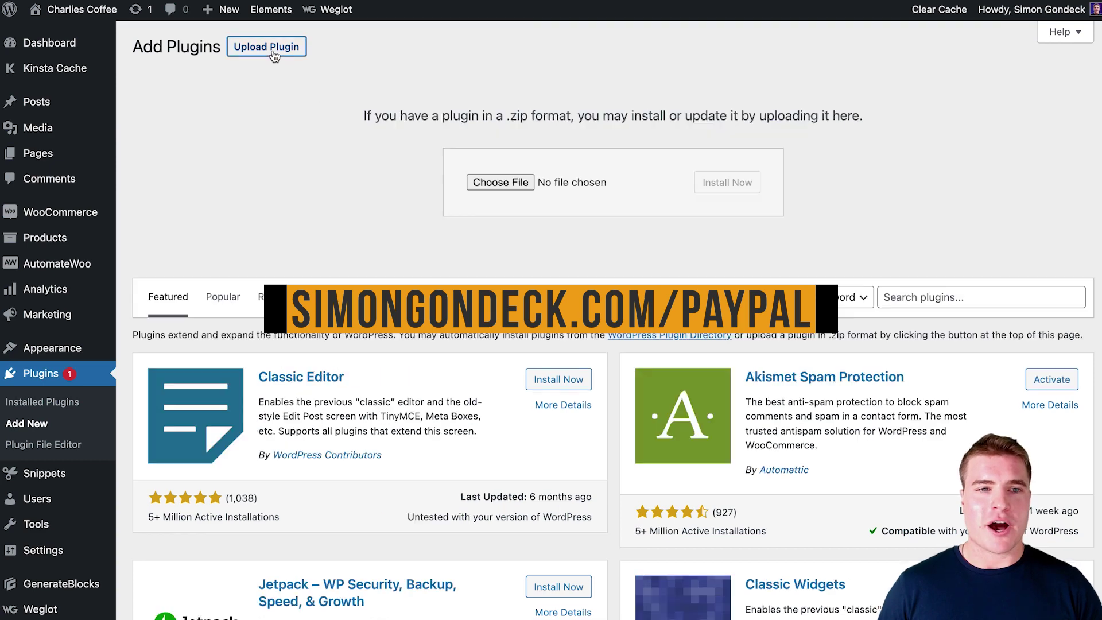
{"action": "left_click", "coordinate": [500, 182]}
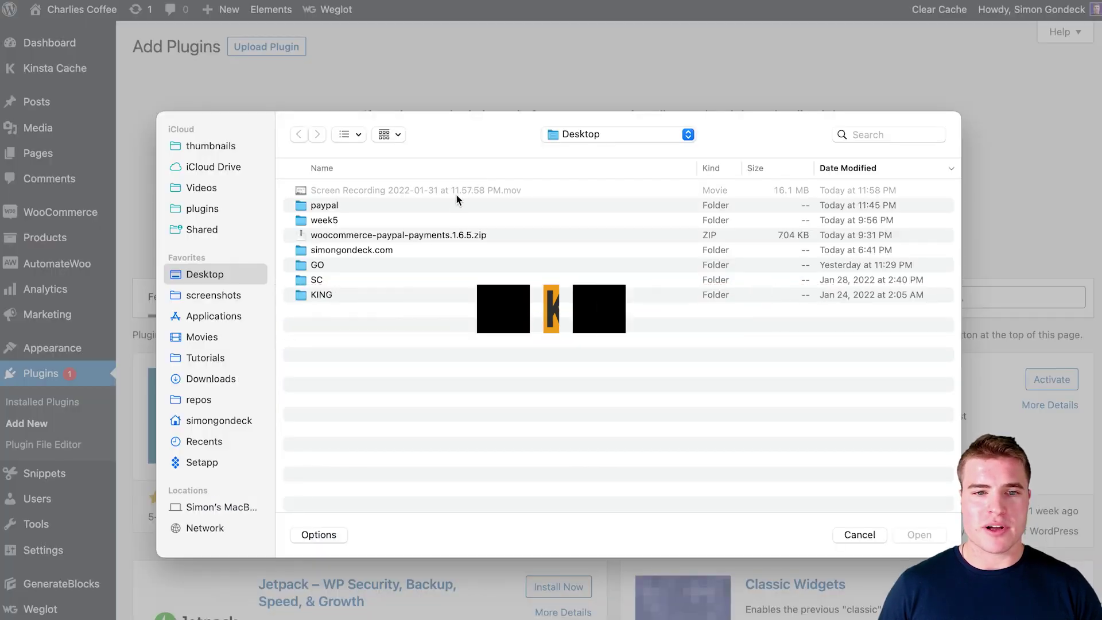
{"action": "double_click", "coordinate": [444, 235]}
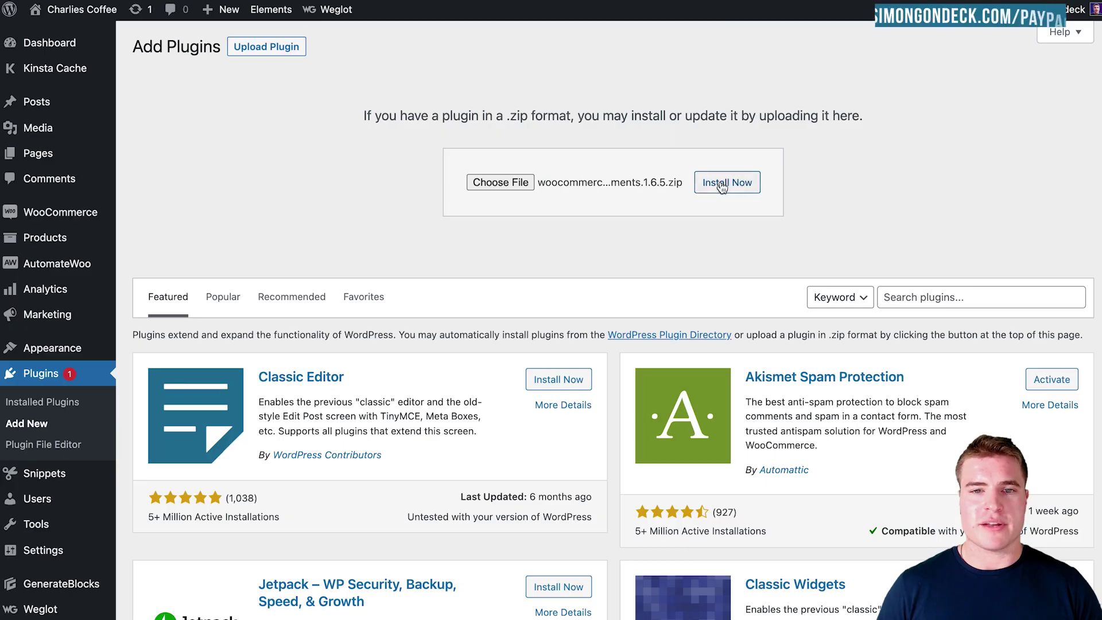
{"action": "left_click", "coordinate": [721, 183]}
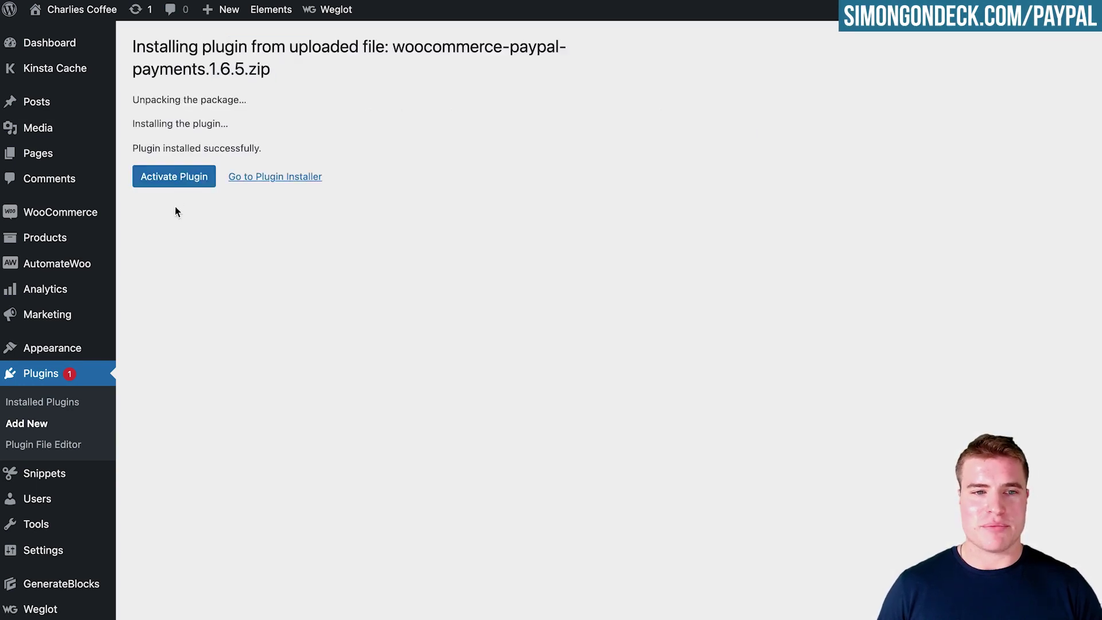
{"action": "left_click", "coordinate": [183, 189]}
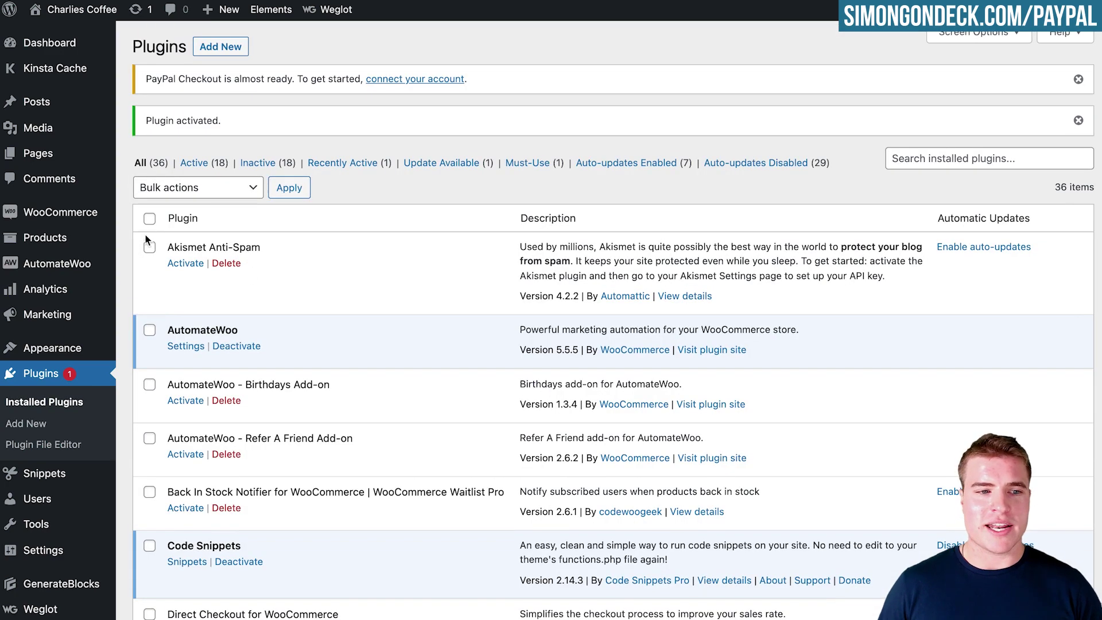
{"action": "mouse_move", "coordinate": [104, 222]}
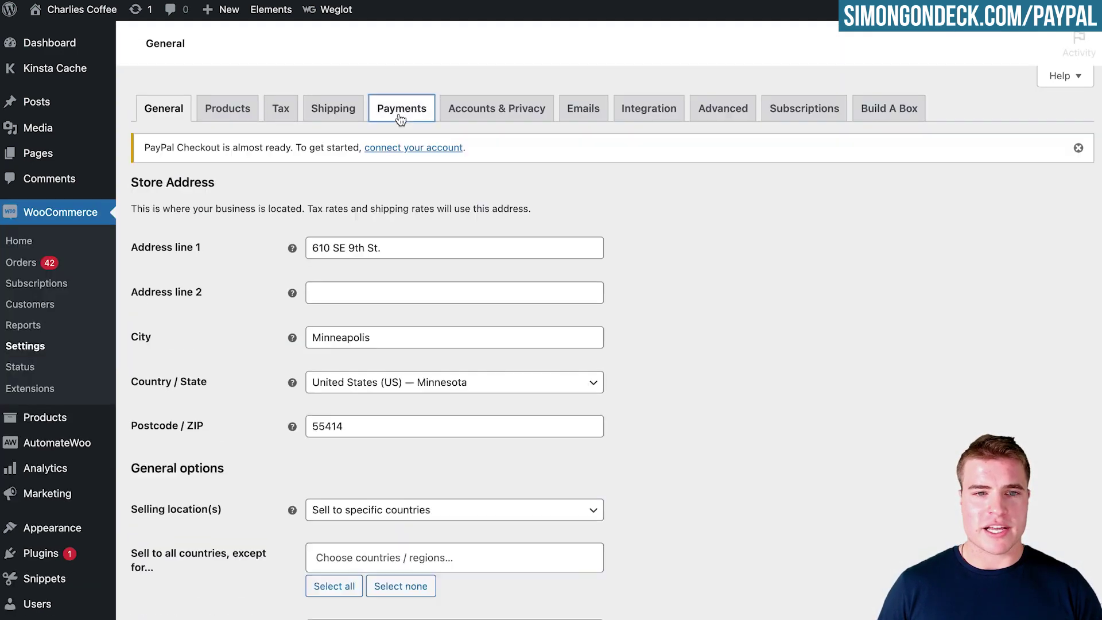
Reorder payment methods with PayPal first and PayPal Card Processing second, then go to account connection.
{"action": "left_click", "coordinate": [400, 119]}
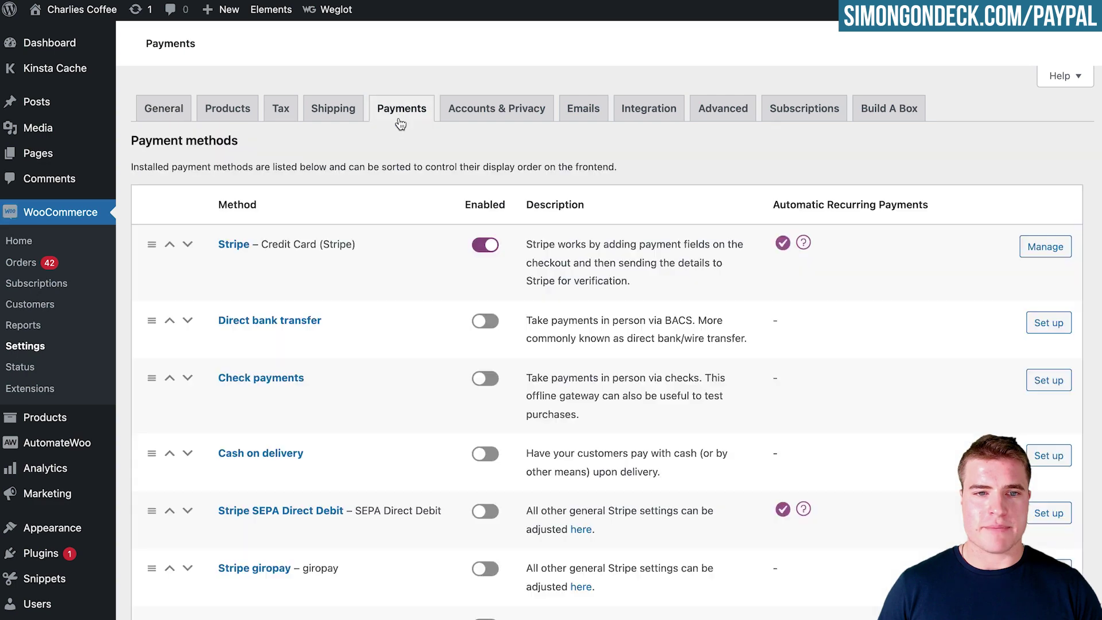
{"action": "scroll", "coordinate": [449, 236], "scroll_direction": "down", "scroll_amount": 10}
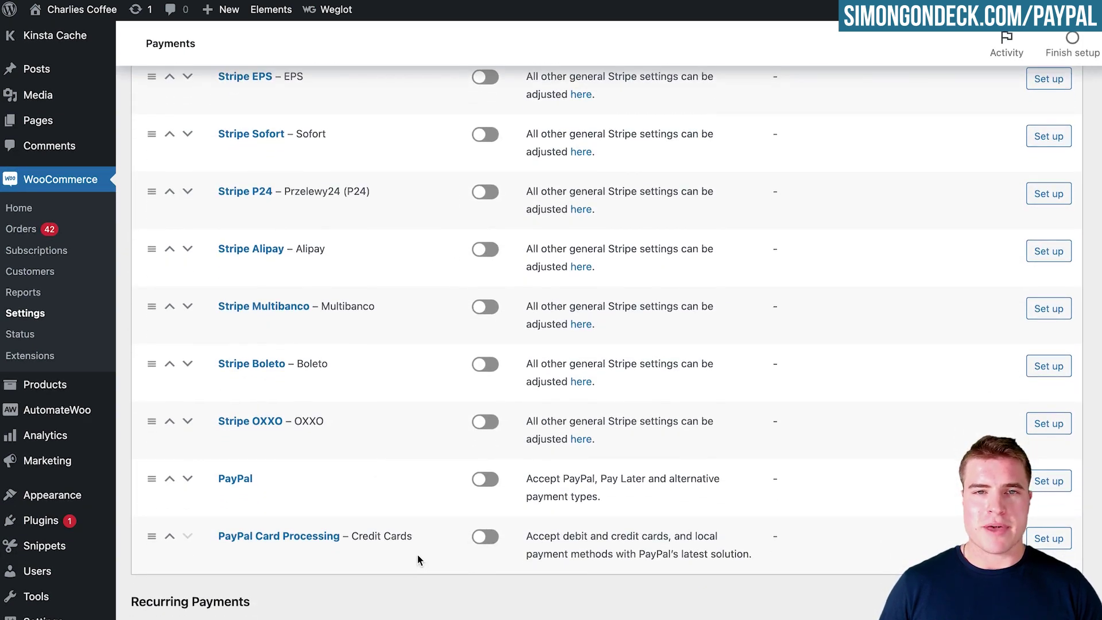
{"action": "left_click_drag", "start_coordinate": [164, 488], "coordinate": [245, 284]}
{"action": "scroll", "coordinate": [219, 445], "scroll_direction": "up", "scroll_amount": 10}
{"action": "scroll", "coordinate": [248, 386], "scroll_direction": "down", "scroll_amount": 10}
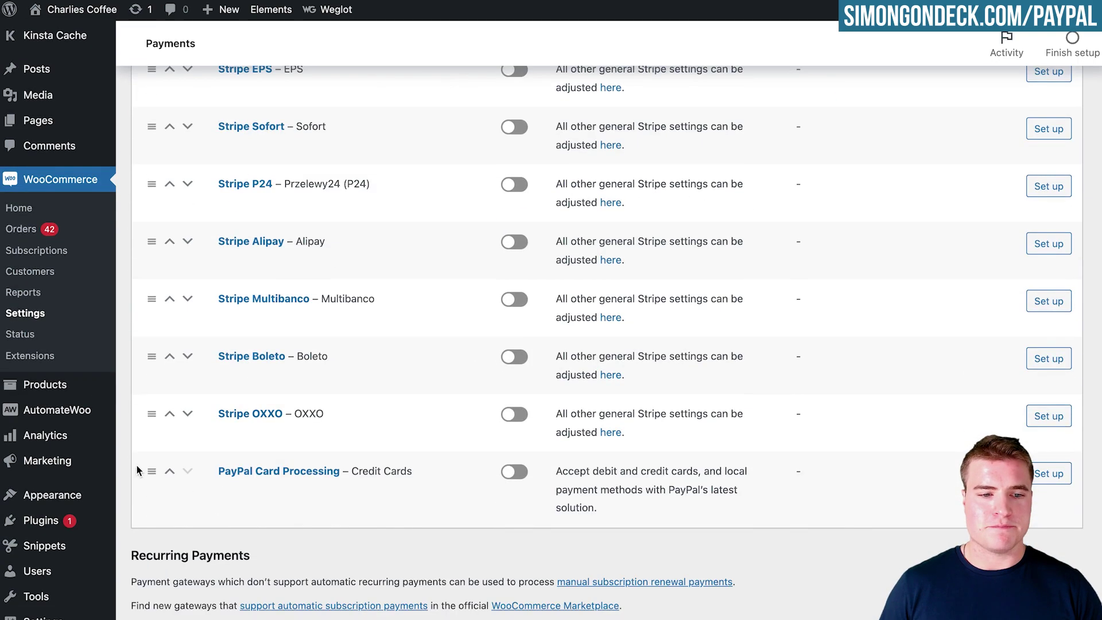
{"action": "scroll", "coordinate": [172, 411], "scroll_direction": "up", "scroll_amount": 10}
{"action": "left_click_drag", "start_coordinate": [156, 465], "coordinate": [208, 321]}
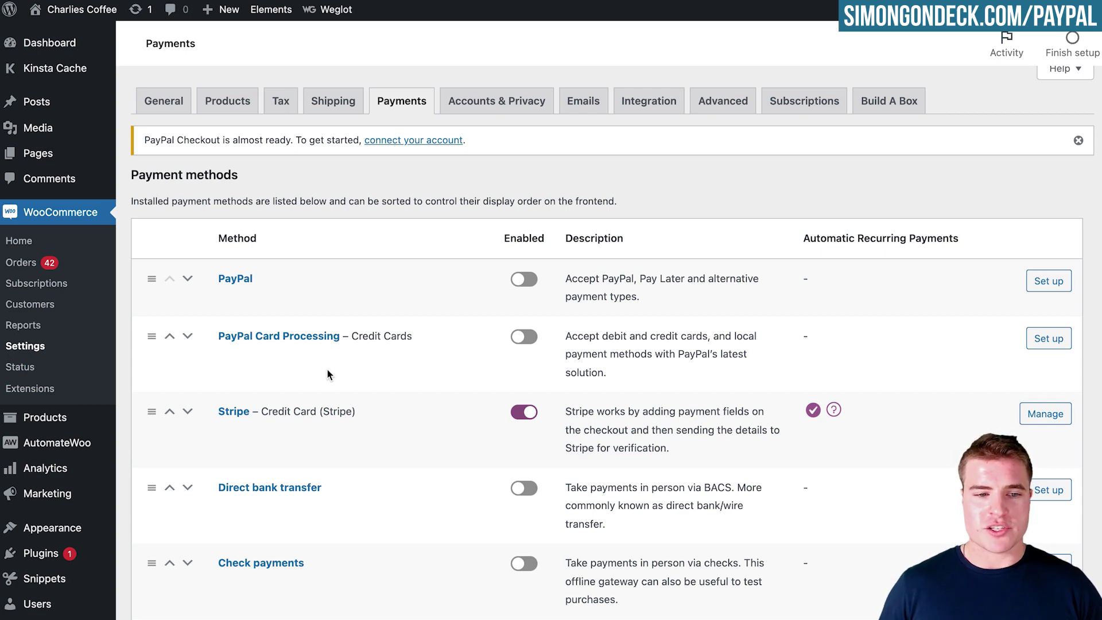
{"action": "scroll", "coordinate": [327, 370], "scroll_direction": "down", "scroll_amount": 15}
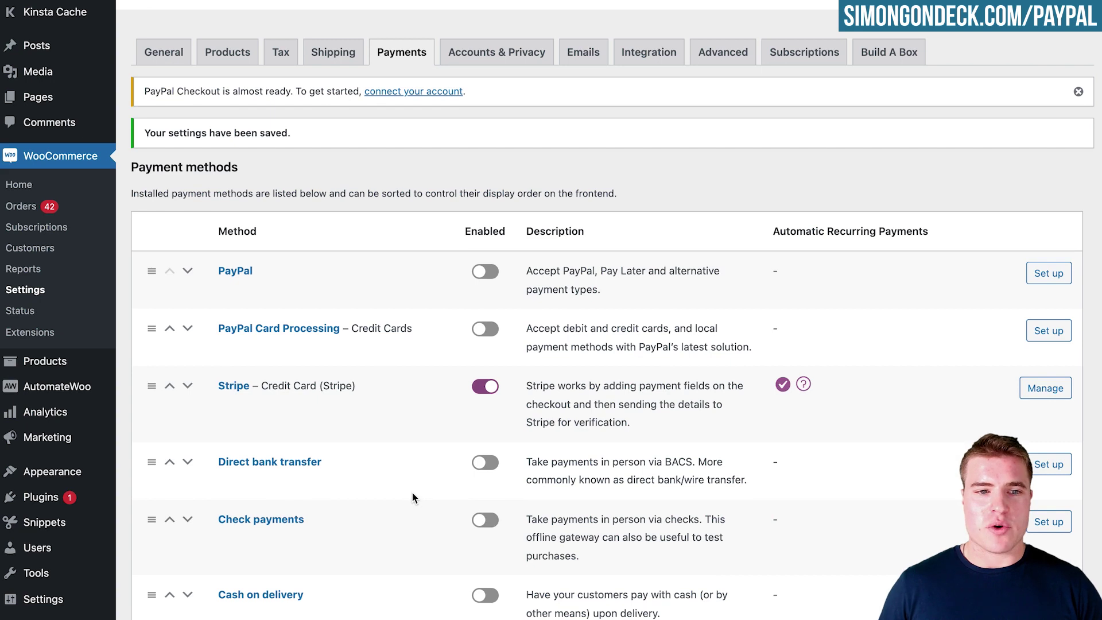
{"action": "left_click", "coordinate": [409, 91]}
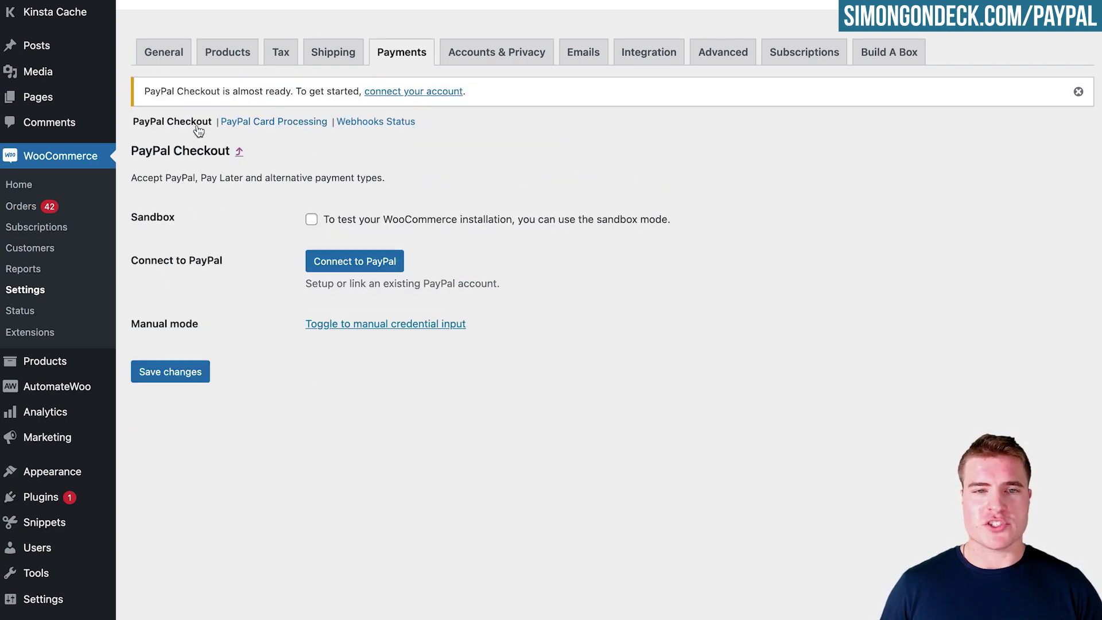
Connect to PayPal with the account e-mail, log in, agree, and return to WooCommerce.
{"action": "left_click", "coordinate": [378, 264]}
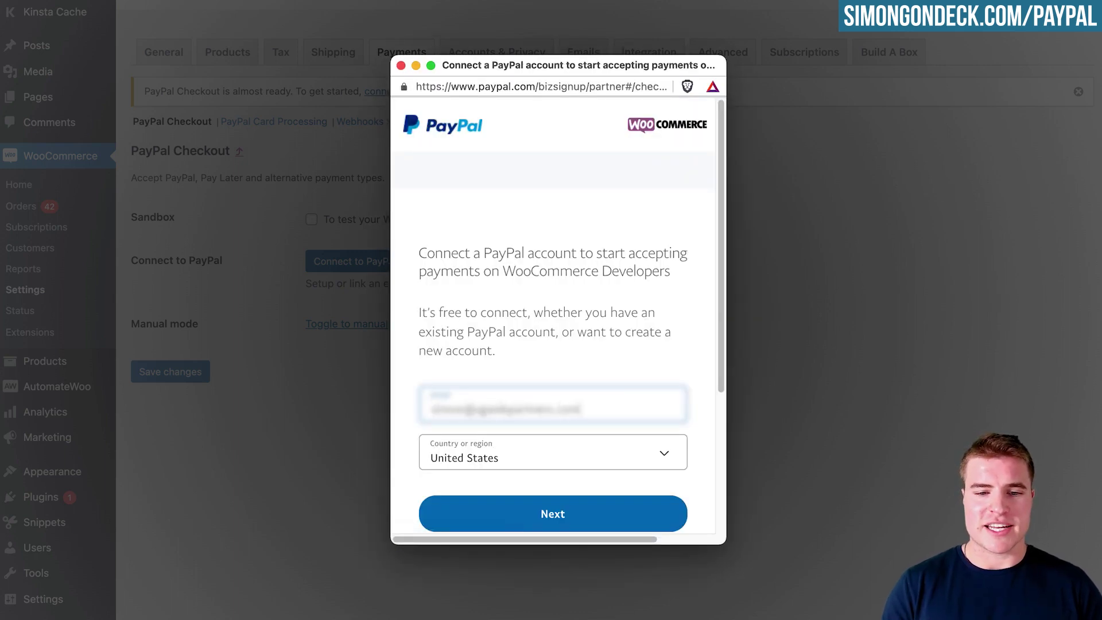
{"action": "key", "text": "Return"}
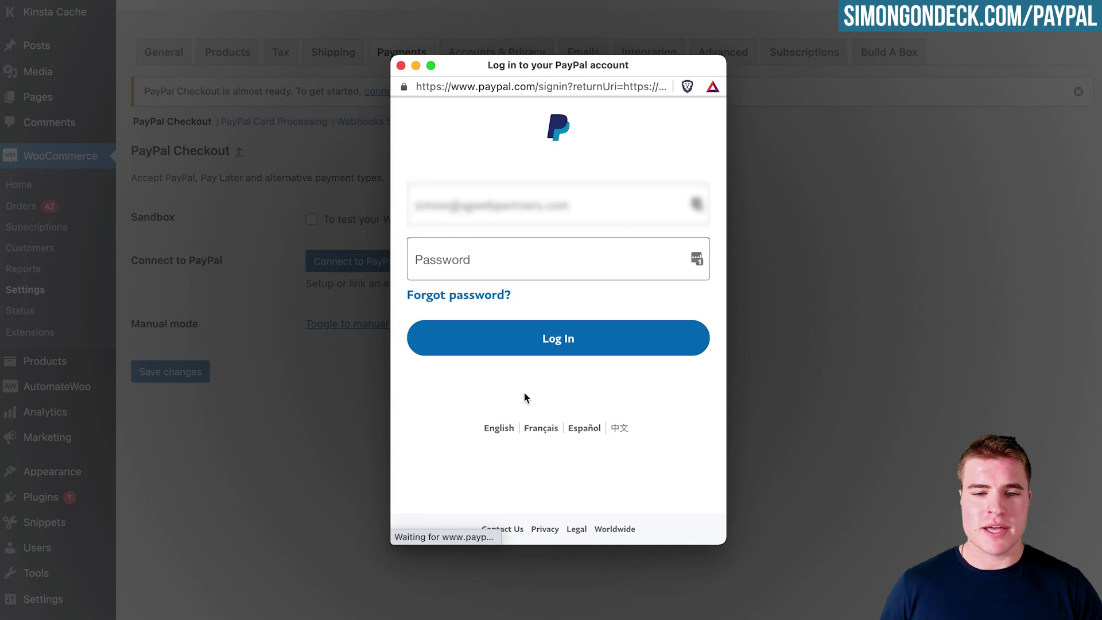
{"action": "left_click", "coordinate": [558, 337]}
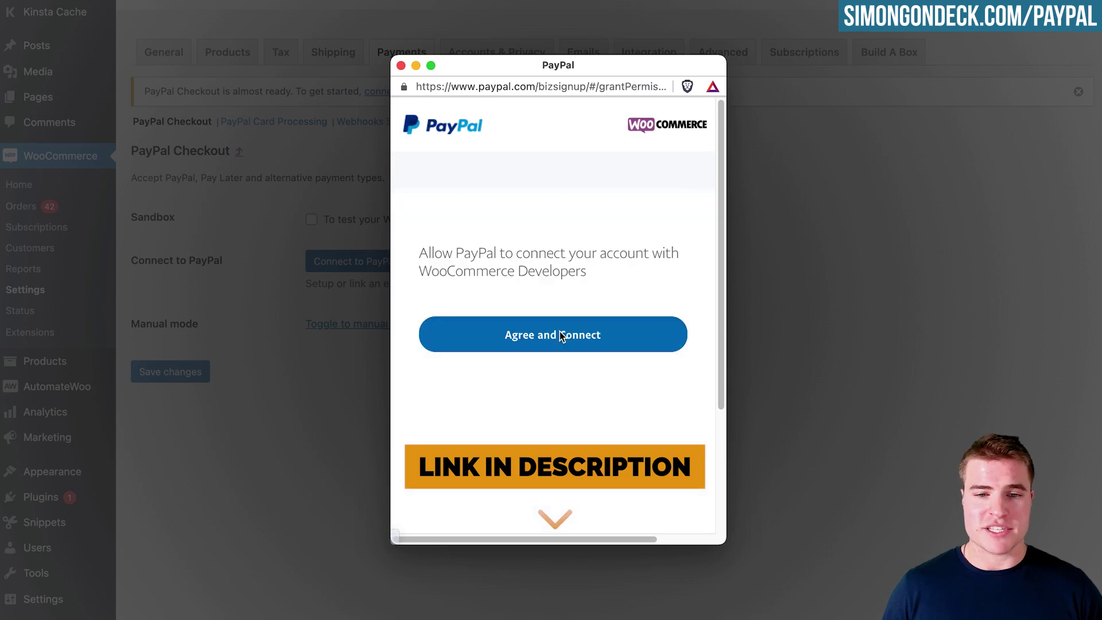
{"action": "left_click", "coordinate": [557, 336]}
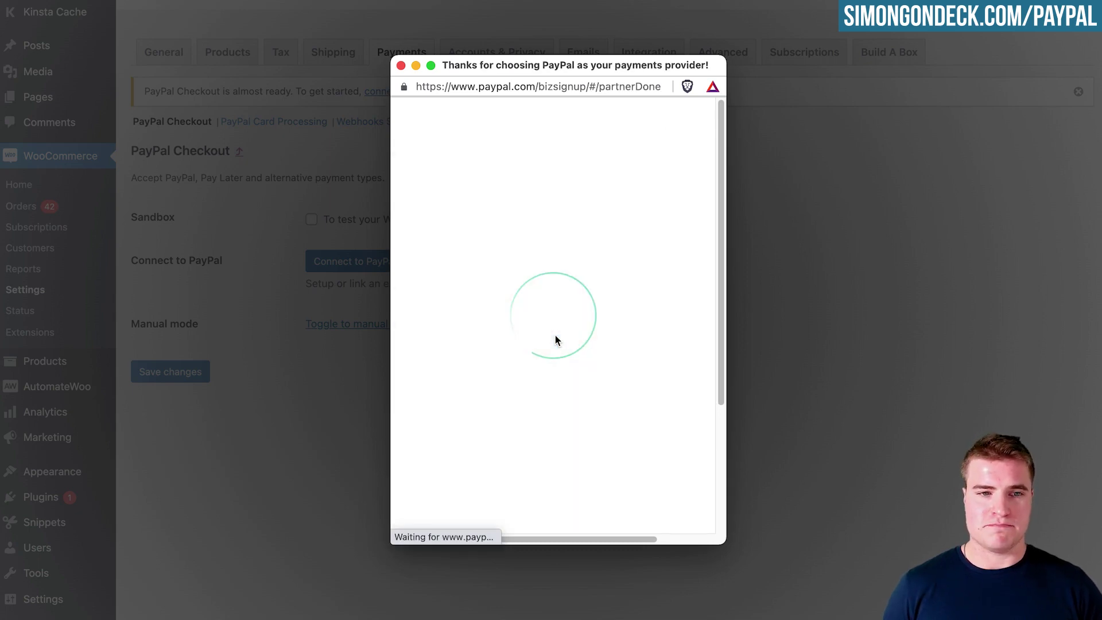
{"action": "scroll", "coordinate": [546, 338], "scroll_direction": "down", "scroll_amount": 3}
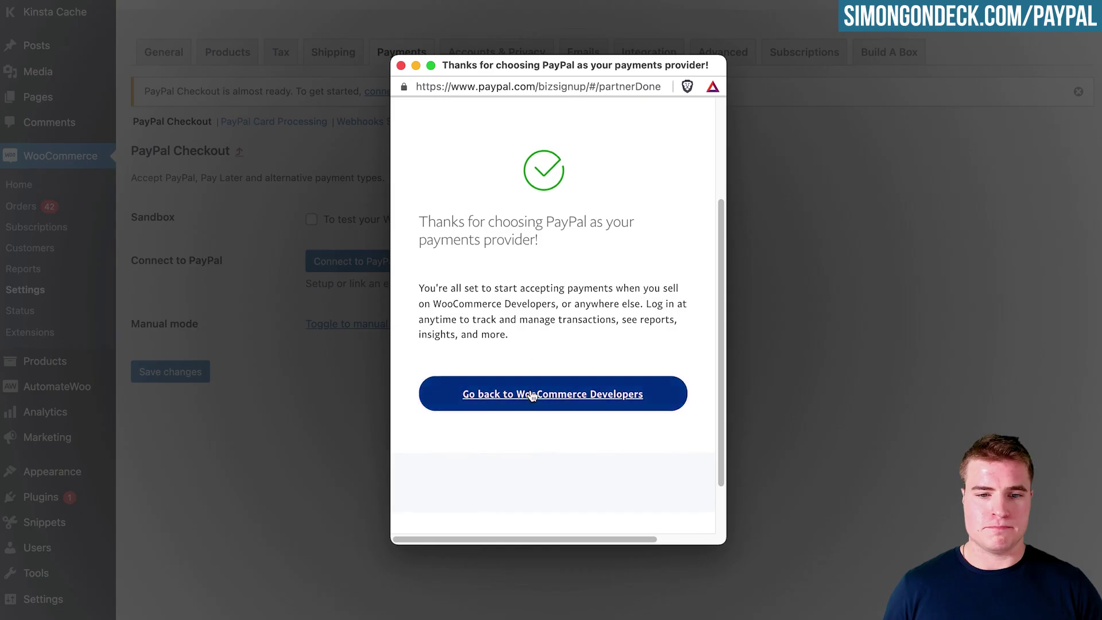
{"action": "left_click", "coordinate": [529, 394]}
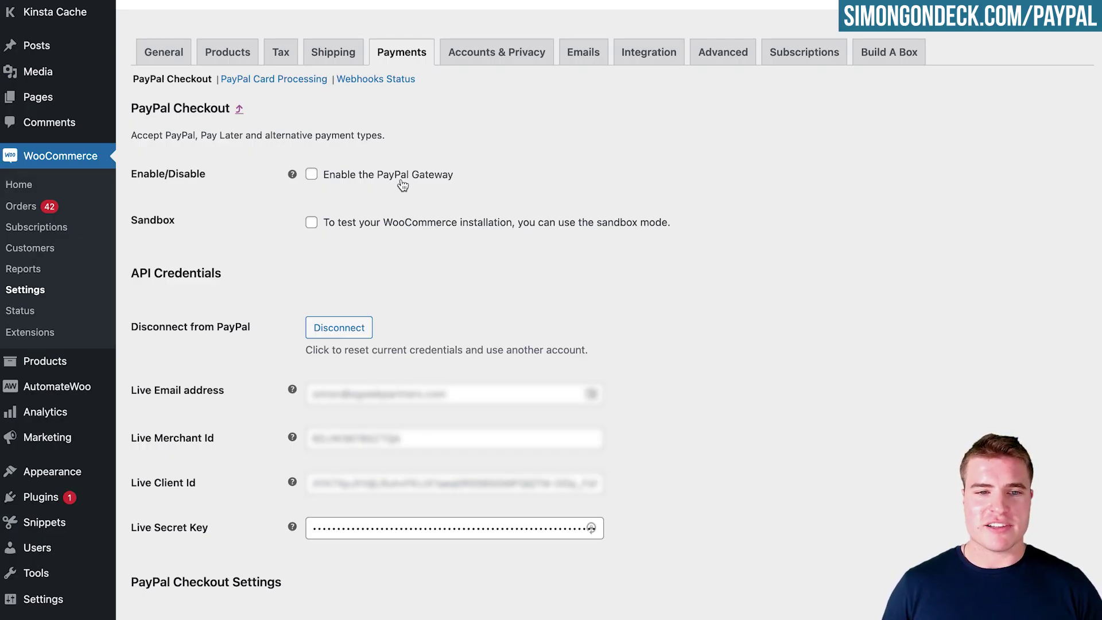
Review the Single Product and Pay Later button options and save the PayPal Checkout settings.
{"action": "scroll", "coordinate": [438, 374], "scroll_direction": "down", "scroll_amount": 20}
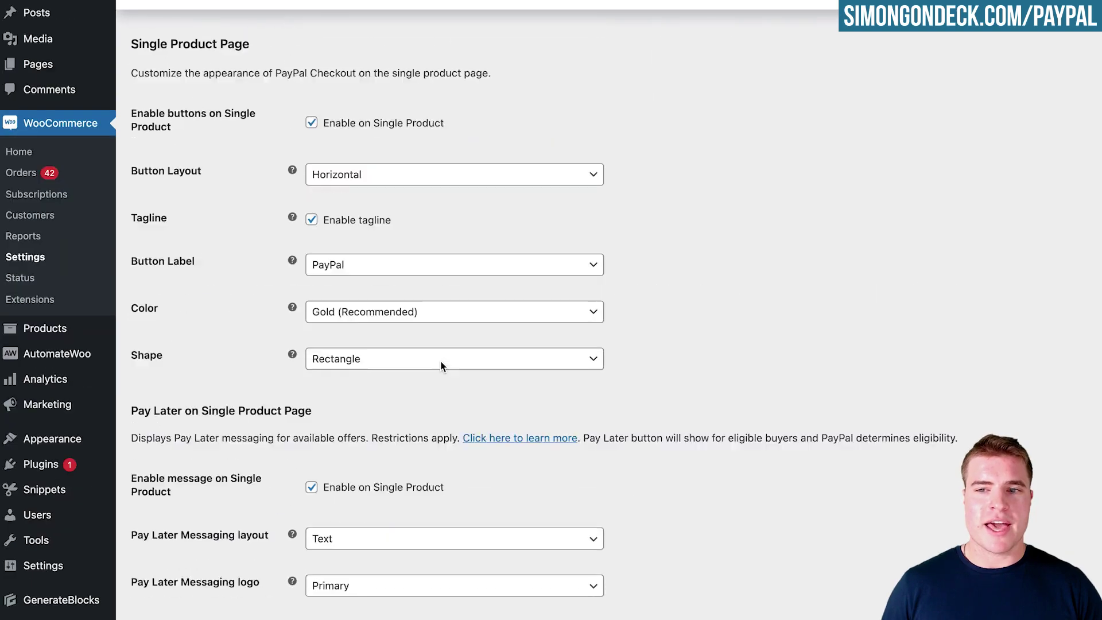
{"action": "scroll", "coordinate": [312, 481], "scroll_direction": "down", "scroll_amount": 2}
{"action": "left_click", "coordinate": [199, 589]}
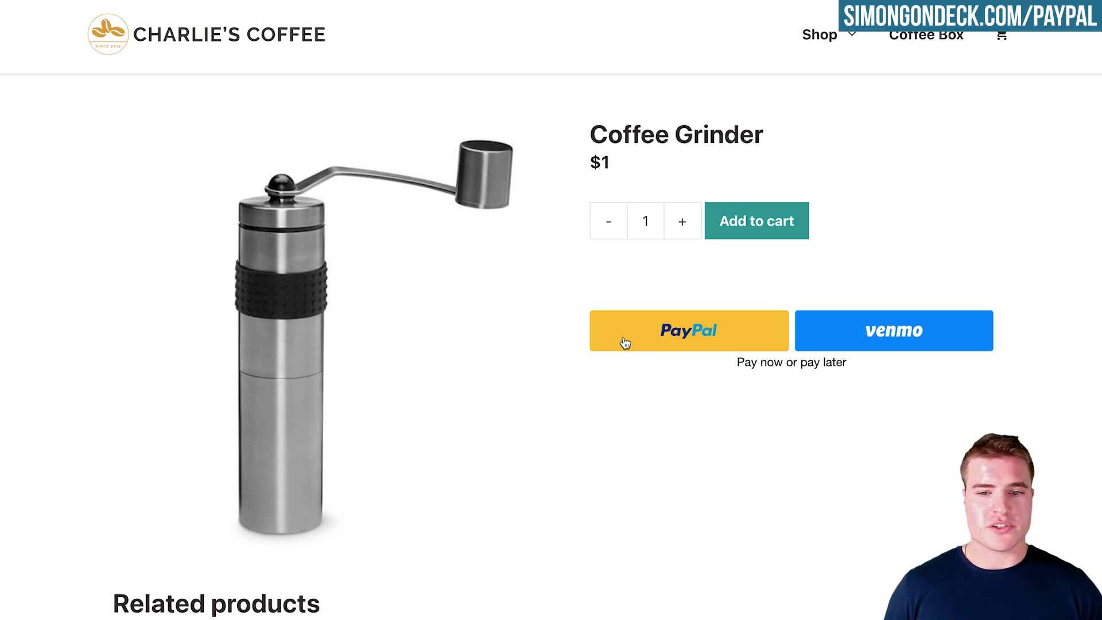
Add the Coffee Grinder to the cart and select PayPal at checkout to show its buttons.
{"action": "left_click", "coordinate": [734, 224]}
{"action": "scroll", "coordinate": [733, 229], "scroll_direction": "down", "scroll_amount": 5}
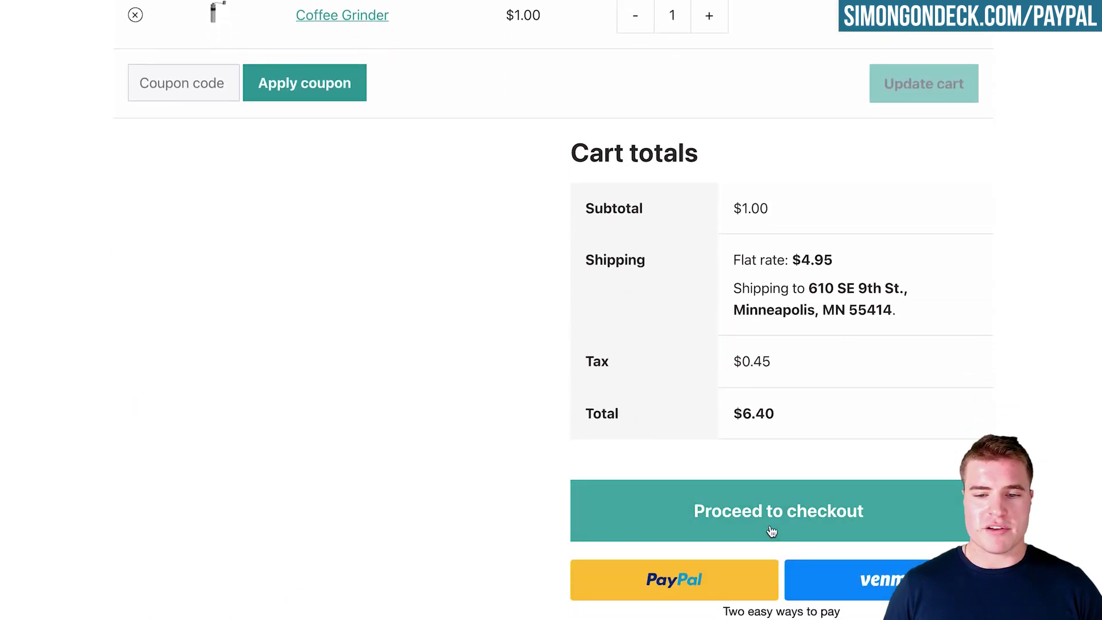
{"action": "scroll", "coordinate": [678, 415], "scroll_direction": "down", "scroll_amount": 7}
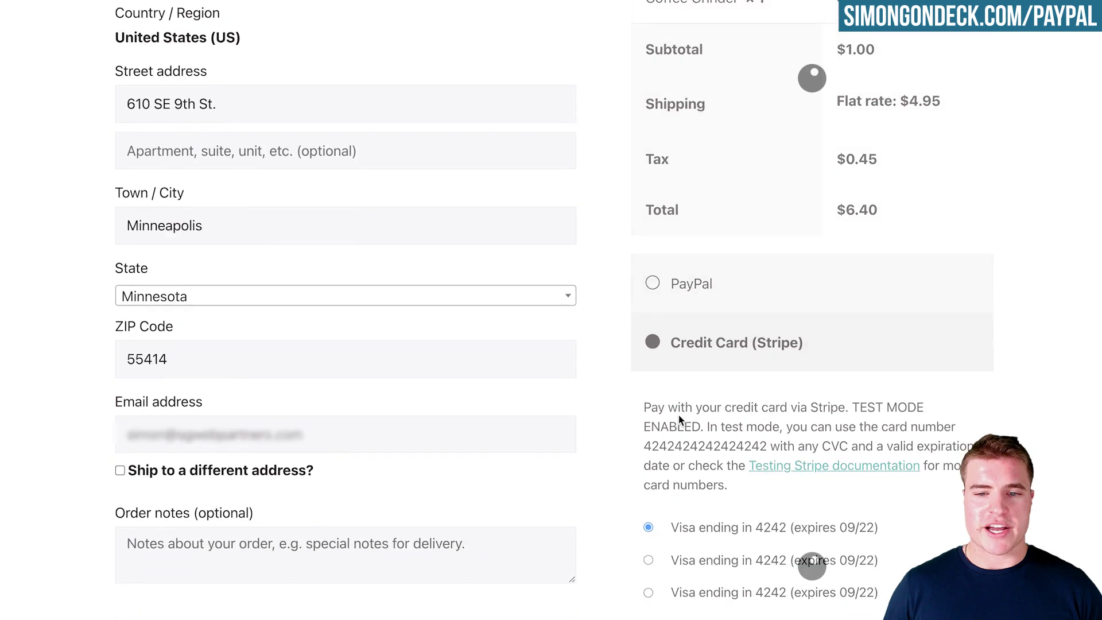
{"action": "left_click", "coordinate": [723, 245]}
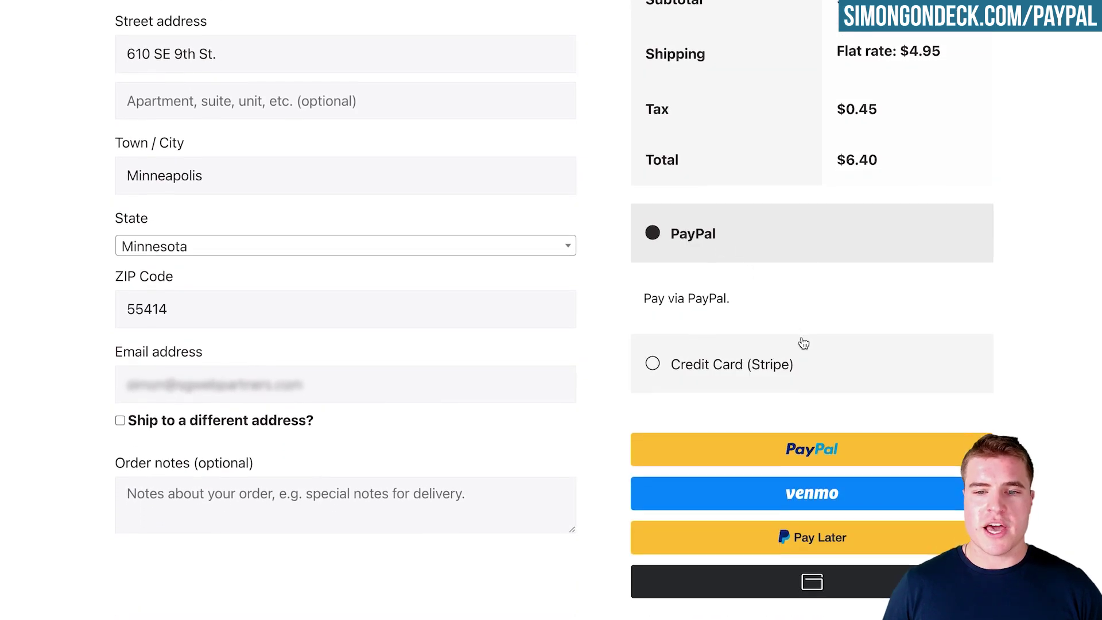
{"action": "scroll", "coordinate": [809, 396], "scroll_direction": "down", "scroll_amount": 1}
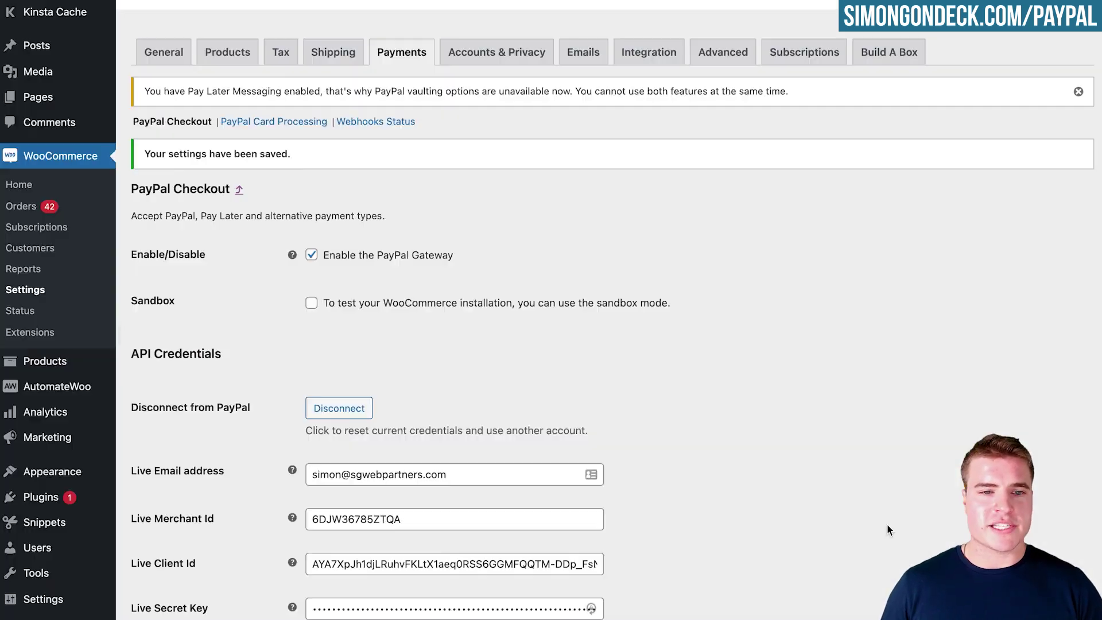
{"action": "scroll", "coordinate": [736, 374], "scroll_direction": "down", "scroll_amount": 15}
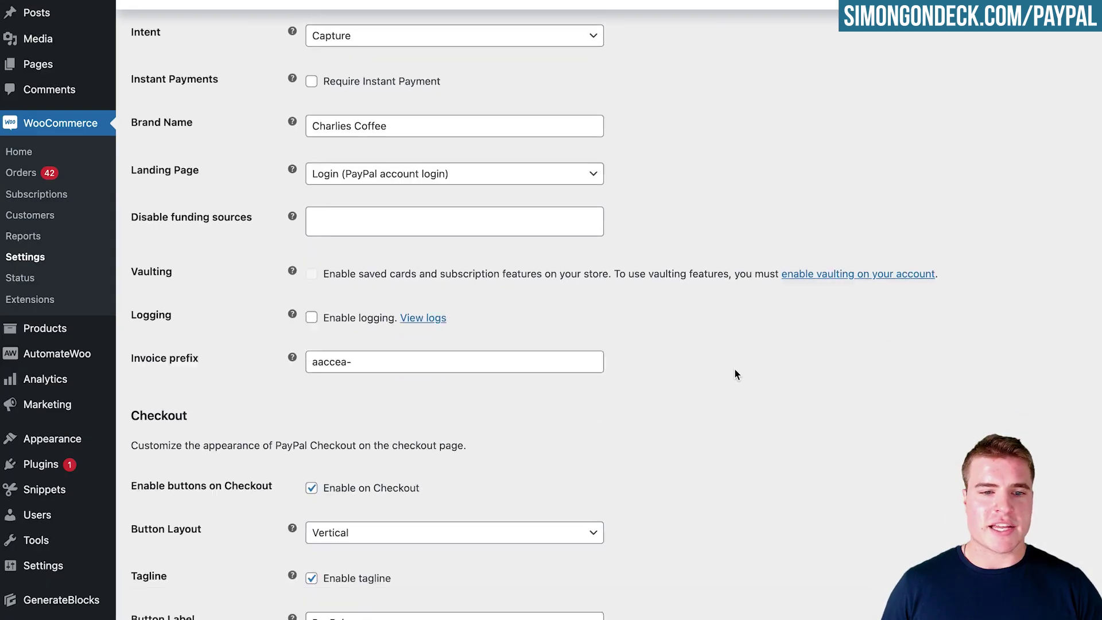
Turn off Single Product PayPal buttons and toggle the Cart buttons off and back on.
{"action": "scroll", "coordinate": [735, 373], "scroll_direction": "down", "scroll_amount": 5}
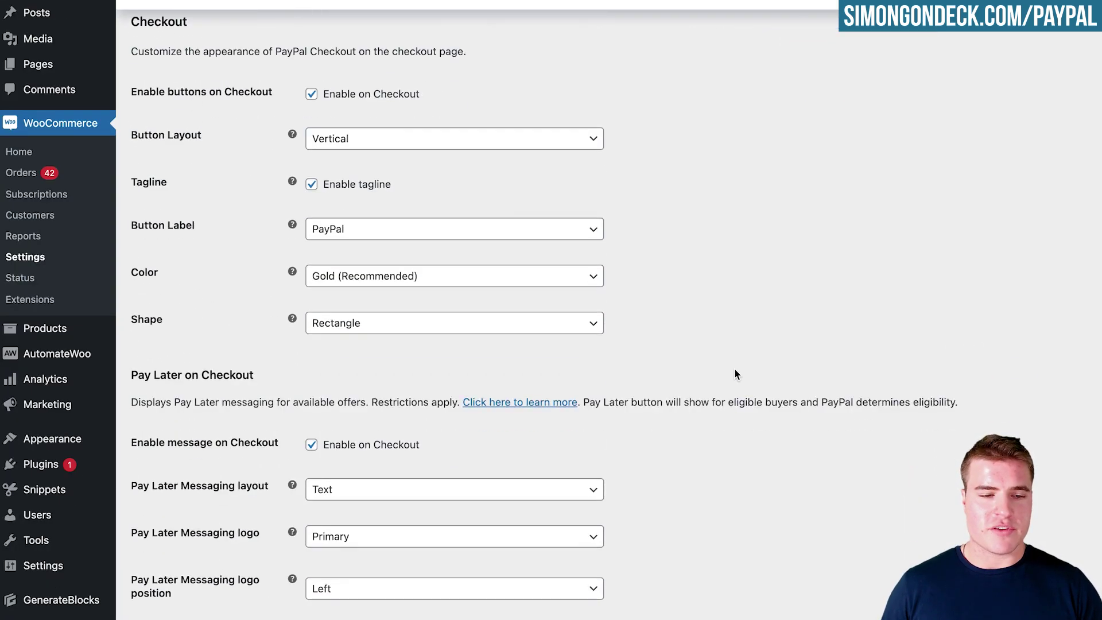
{"action": "scroll", "coordinate": [735, 374], "scroll_direction": "down", "scroll_amount": 8}
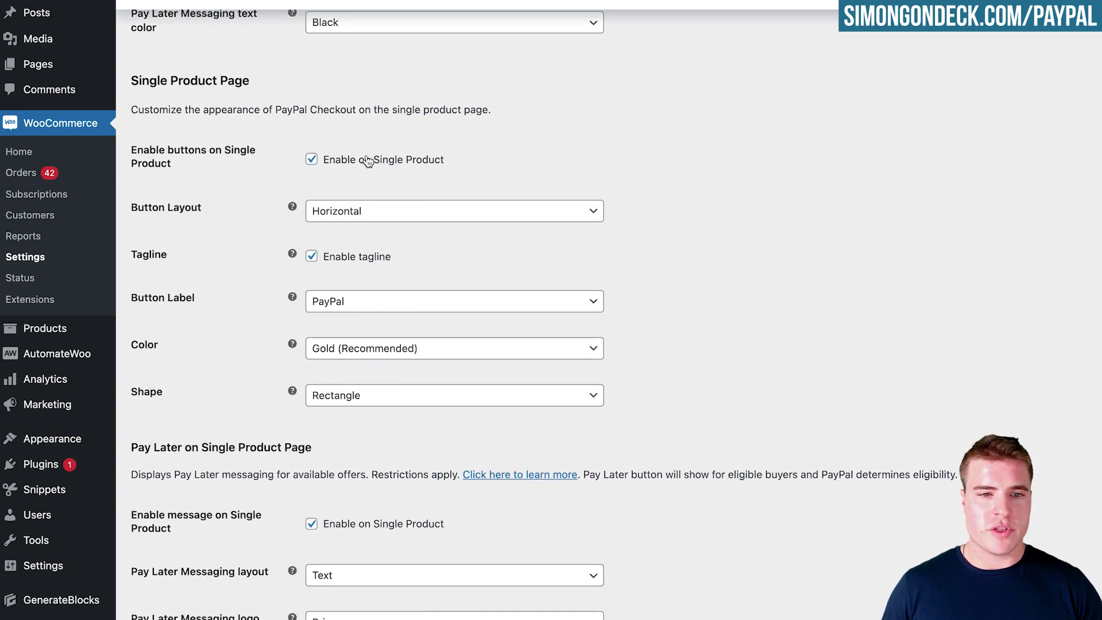
{"action": "left_click", "coordinate": [367, 161]}
{"action": "scroll", "coordinate": [355, 235], "scroll_direction": "down", "scroll_amount": 7}
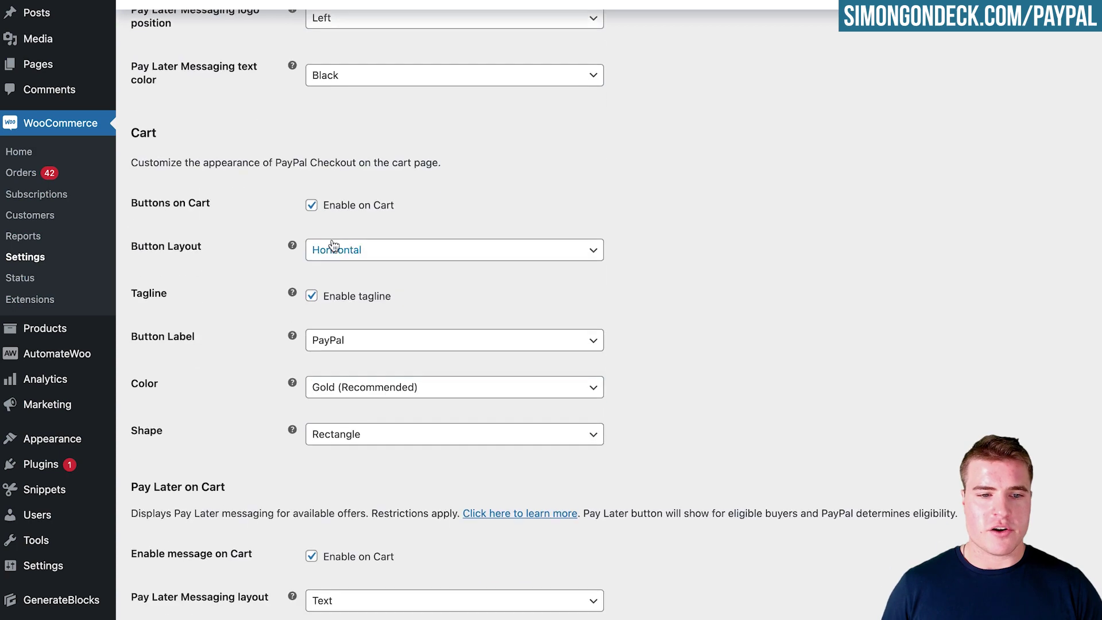
{"action": "left_click", "coordinate": [352, 209]}
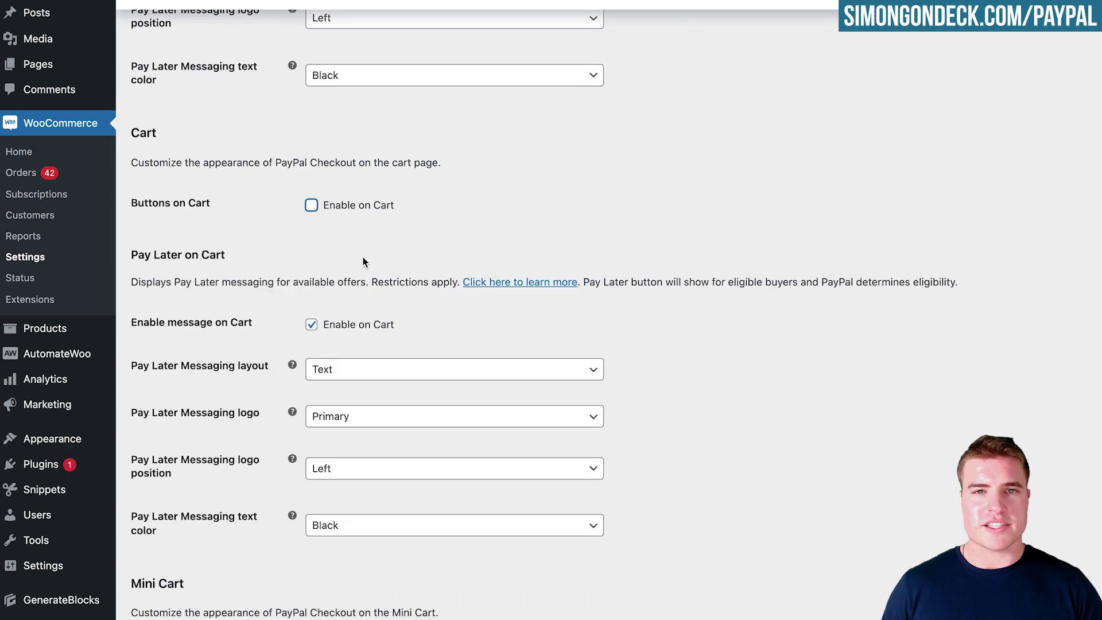
{"action": "left_click", "coordinate": [351, 208]}
Re-enable Single Product PayPal buttons and save the PayPal Checkout settings.
{"action": "scroll", "coordinate": [363, 218], "scroll_direction": "up", "scroll_amount": 7}
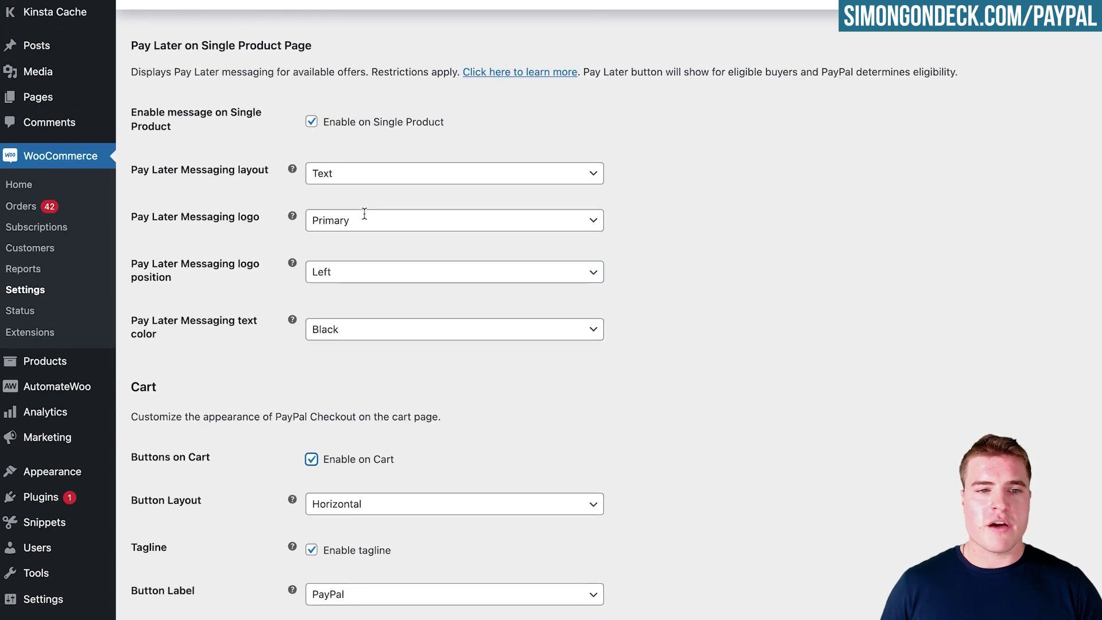
{"action": "scroll", "coordinate": [363, 218], "scroll_direction": "up", "scroll_amount": 10}
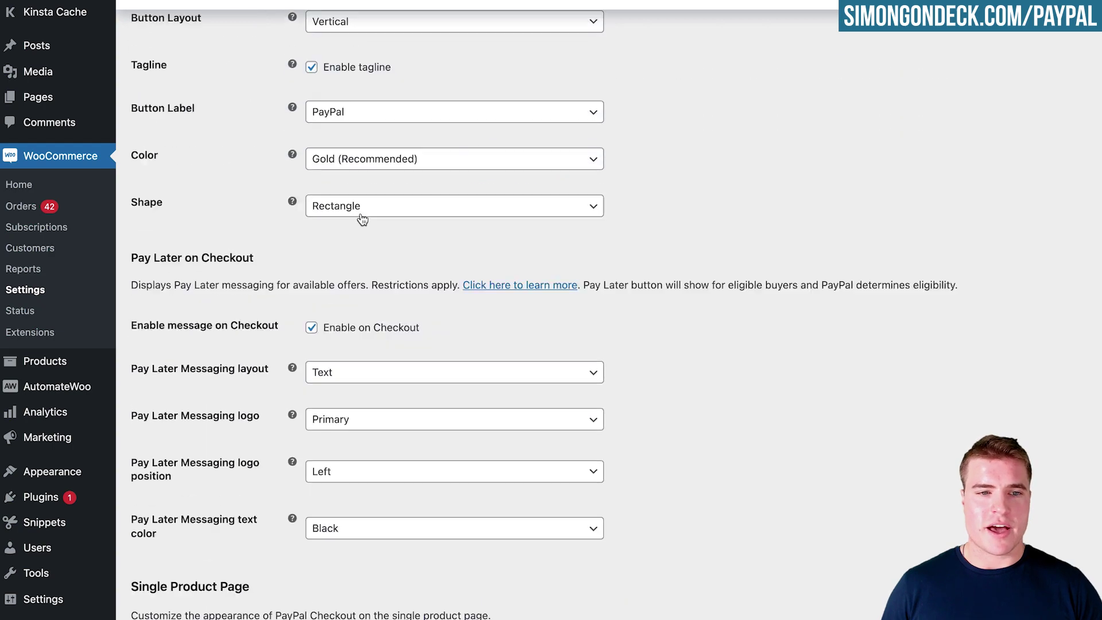
{"action": "scroll", "coordinate": [361, 218], "scroll_direction": "up", "scroll_amount": 6}
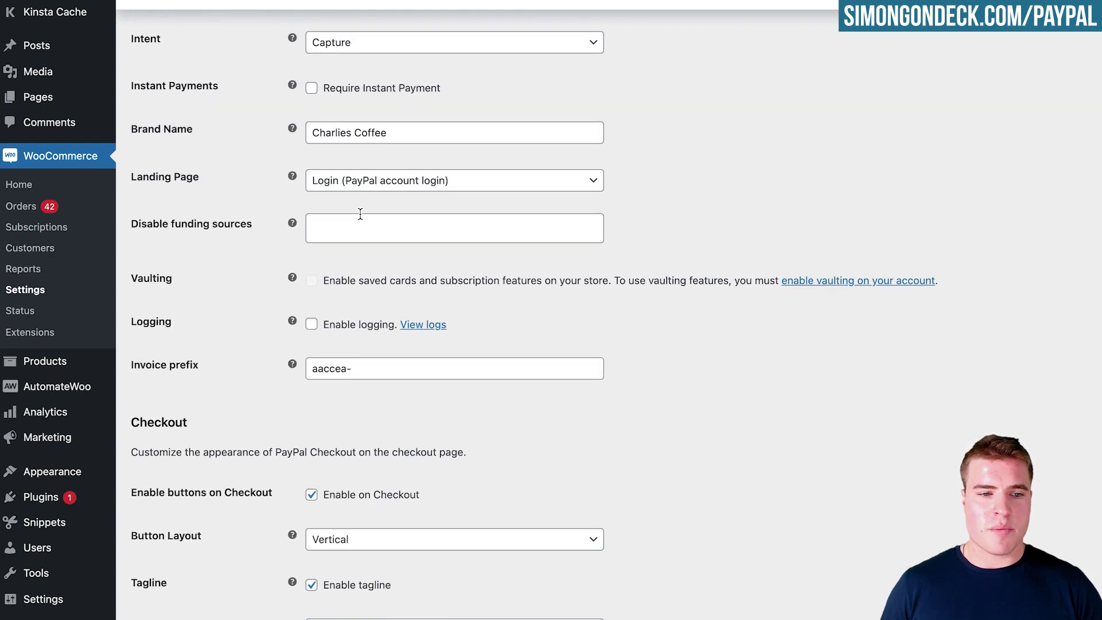
{"action": "scroll", "coordinate": [361, 218], "scroll_direction": "down", "scroll_amount": 12}
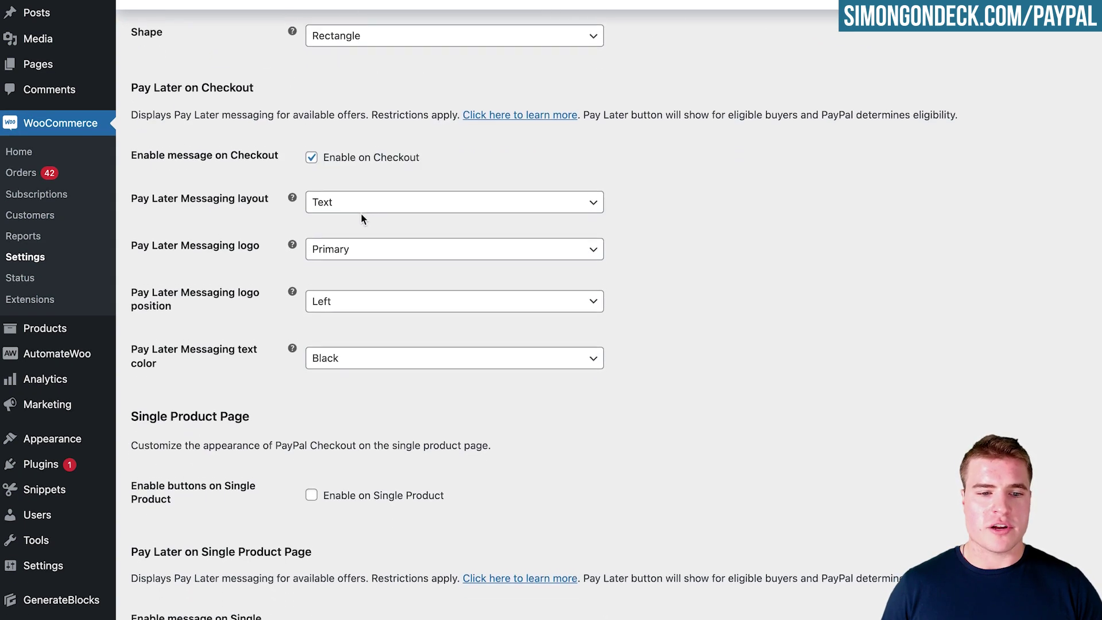
{"action": "left_click", "coordinate": [368, 499]}
{"action": "scroll", "coordinate": [413, 467], "scroll_direction": "down", "scroll_amount": 20}
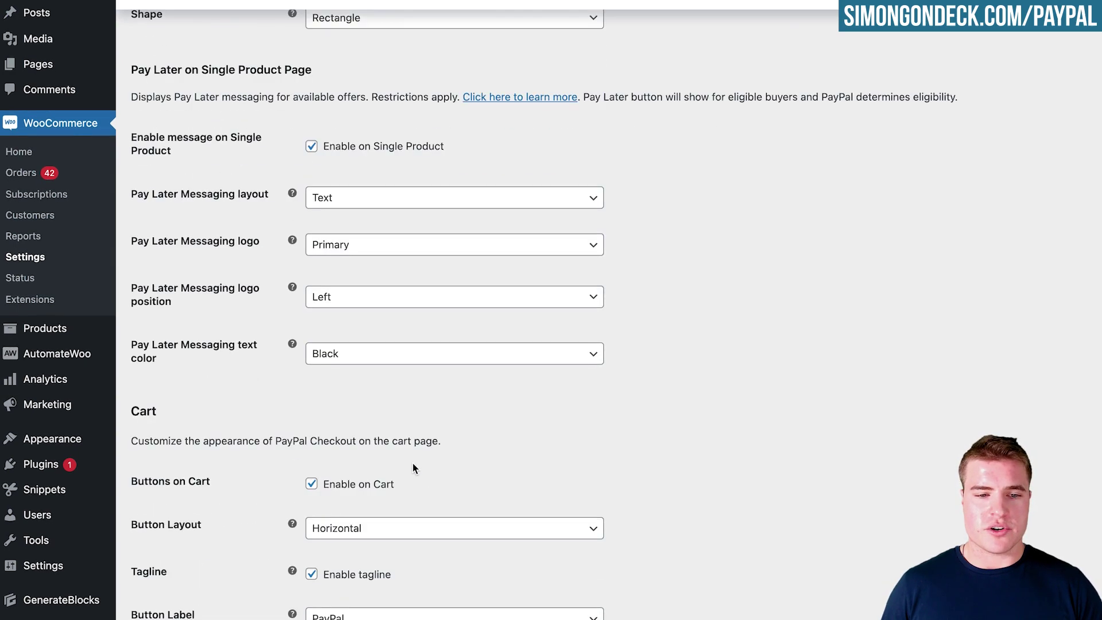
{"action": "scroll", "coordinate": [412, 463], "scroll_direction": "down", "scroll_amount": 3}
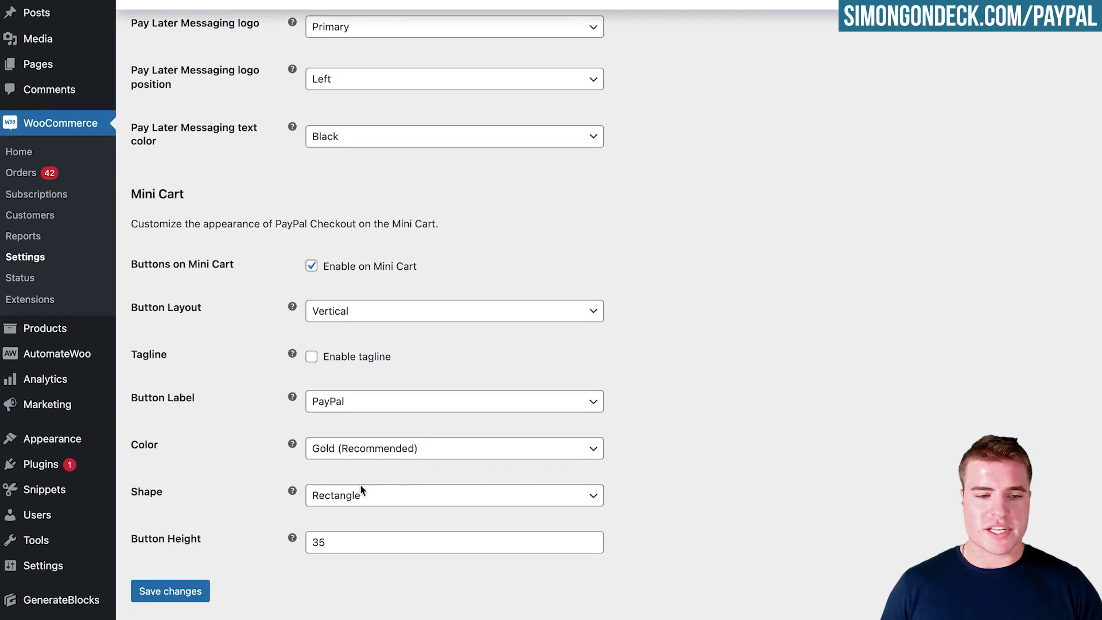
{"action": "left_click", "coordinate": [202, 591]}
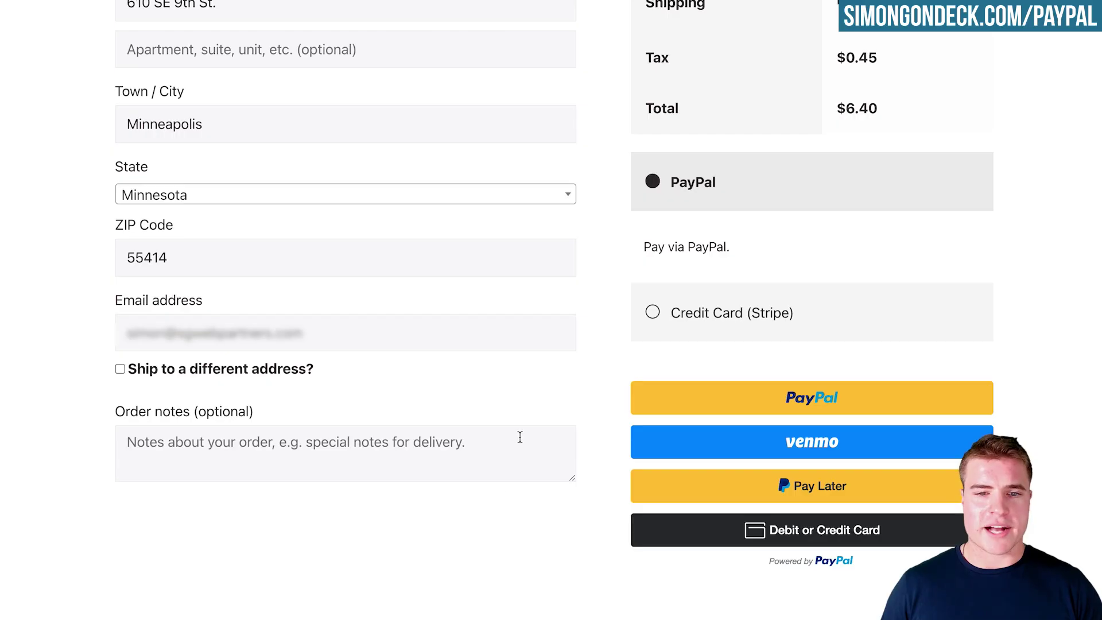
Switch the checkout payment from Credit Card (Stripe) back to PayPal.
{"action": "left_click", "coordinate": [717, 327]}
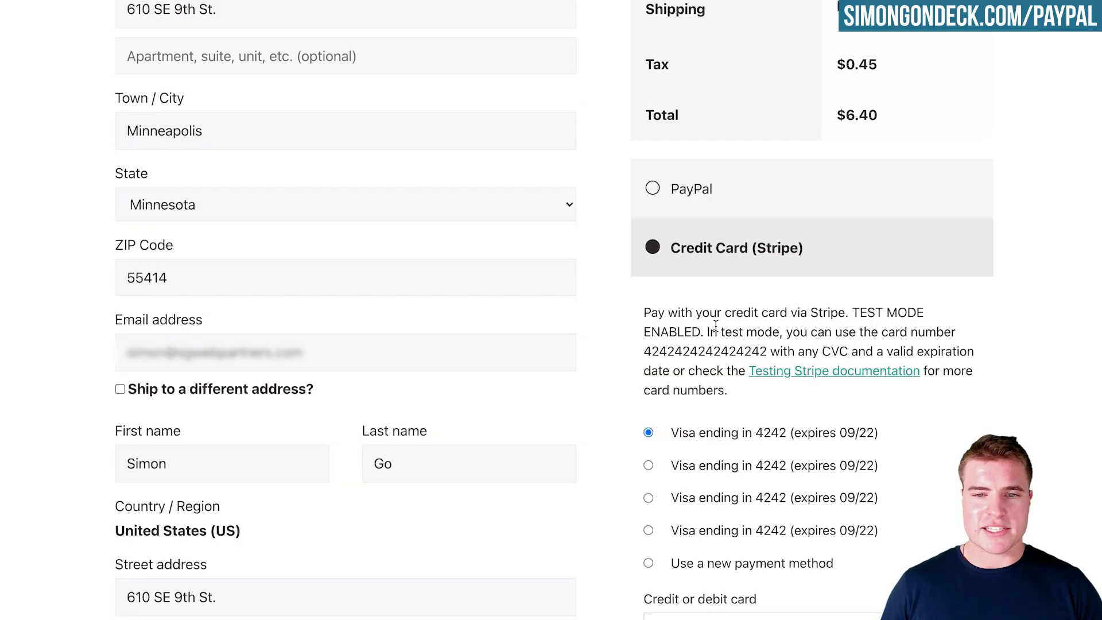
{"action": "left_click", "coordinate": [714, 198]}
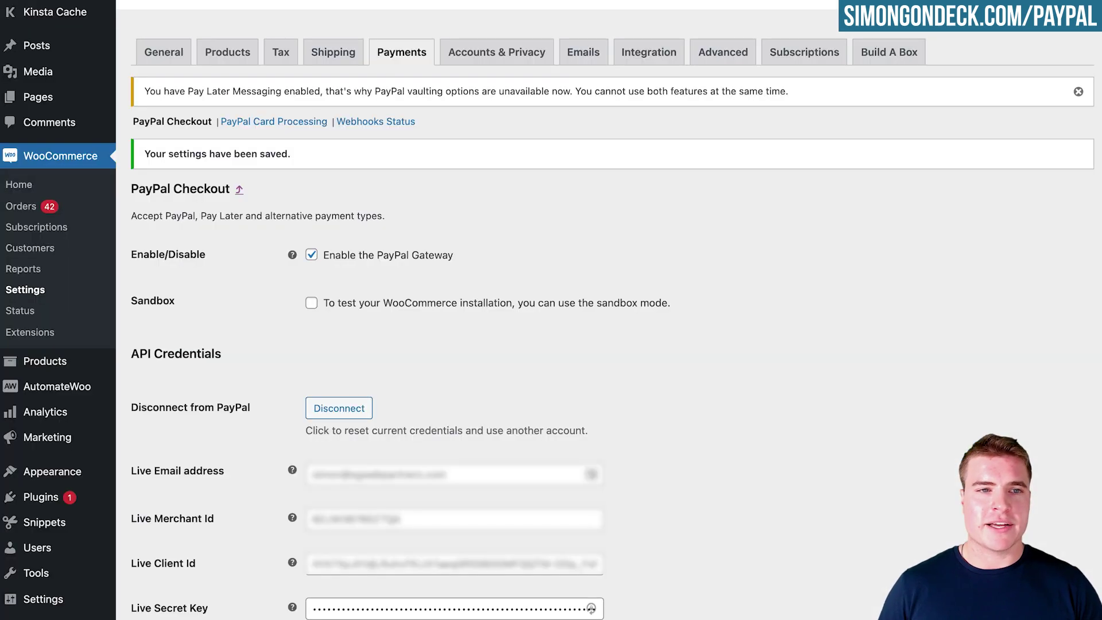
Disable Stripe, enable PayPal Card Processing, and save its settings from the Set up page.
{"action": "left_click", "coordinate": [404, 58]}
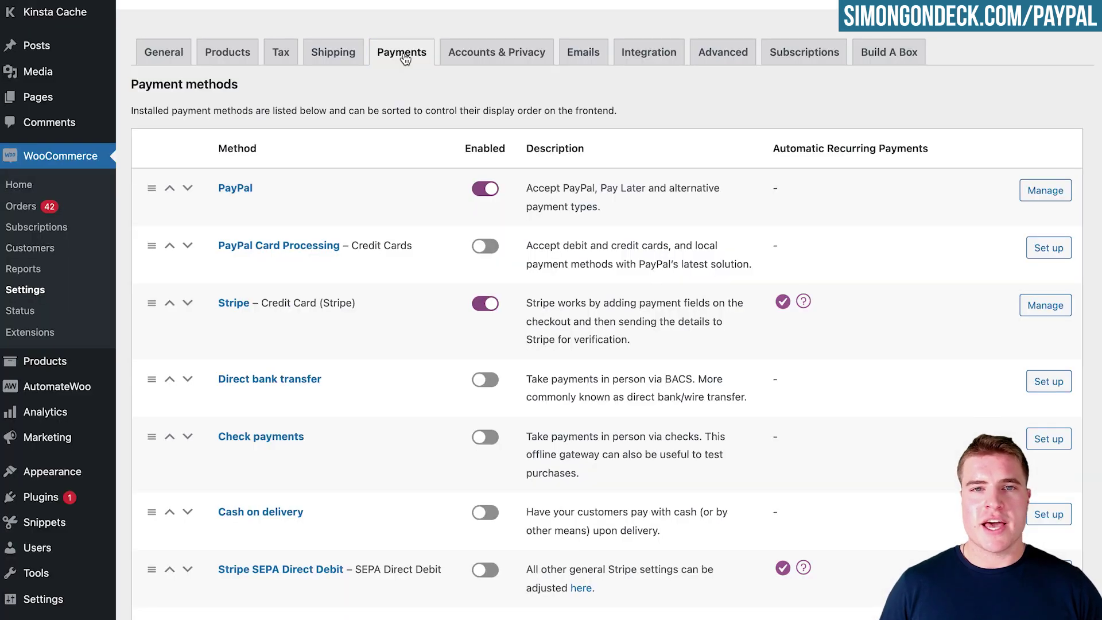
{"action": "left_click", "coordinate": [482, 305]}
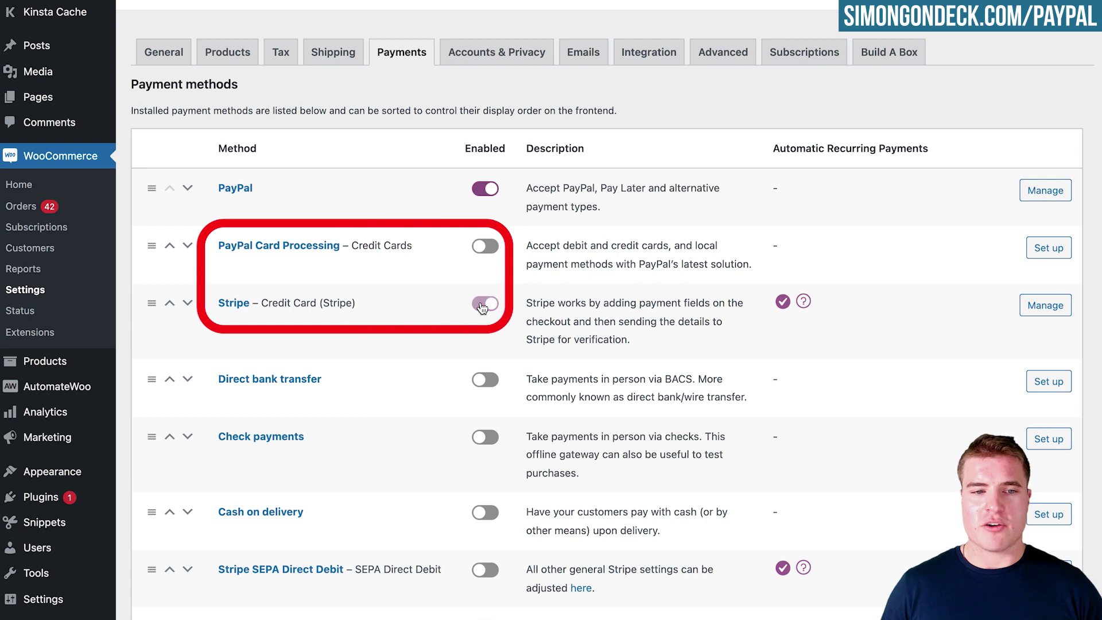
{"action": "left_click", "coordinate": [485, 246]}
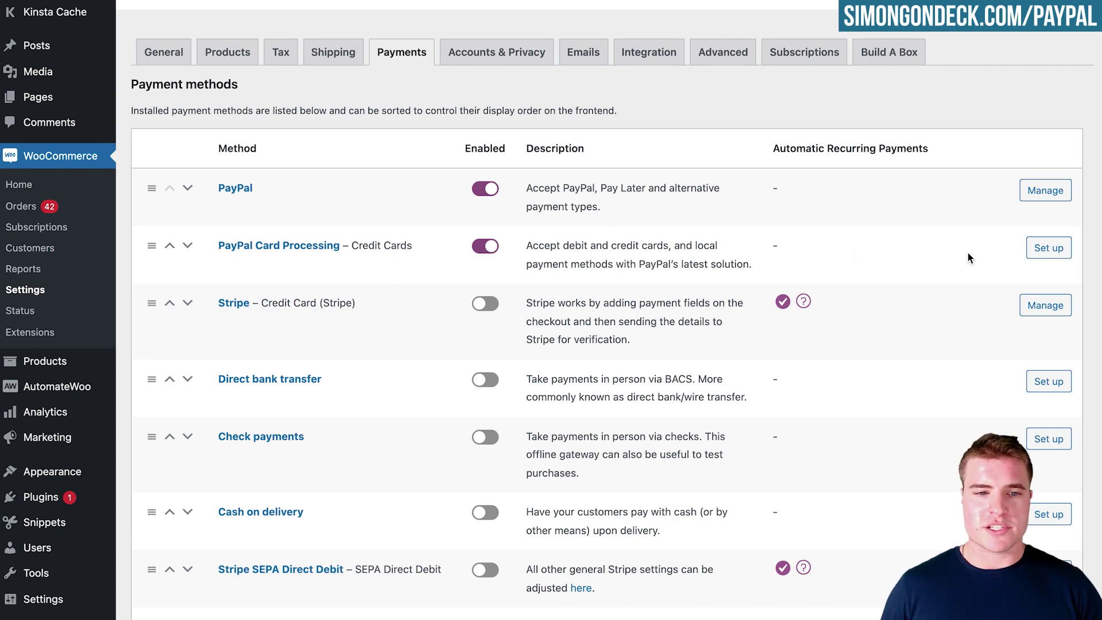
{"action": "left_click", "coordinate": [1068, 253]}
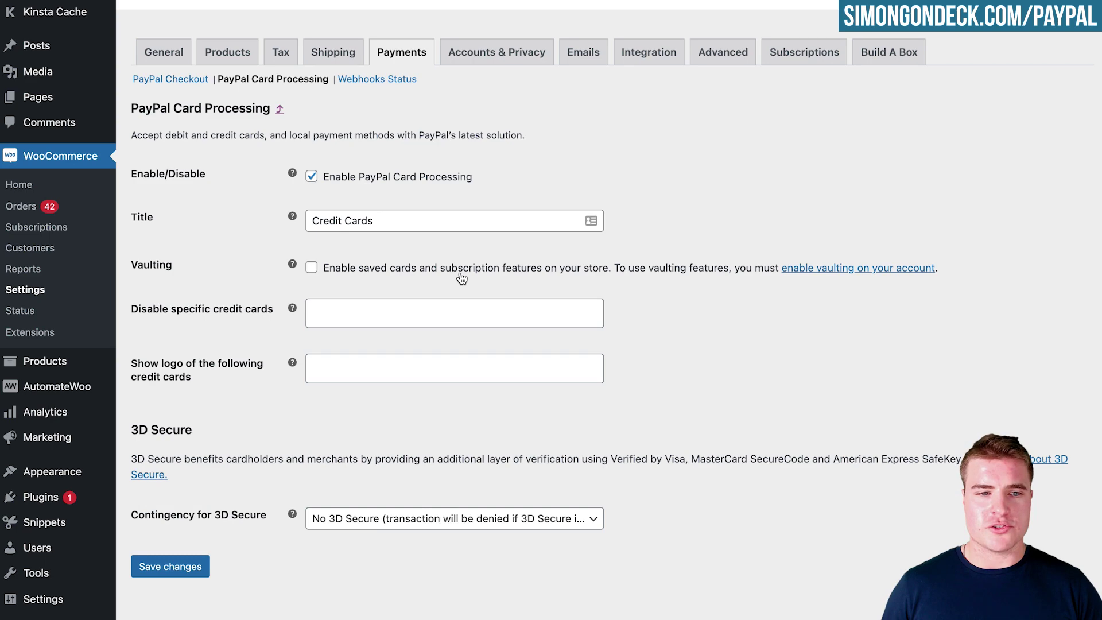
{"action": "left_click", "coordinate": [188, 568]}
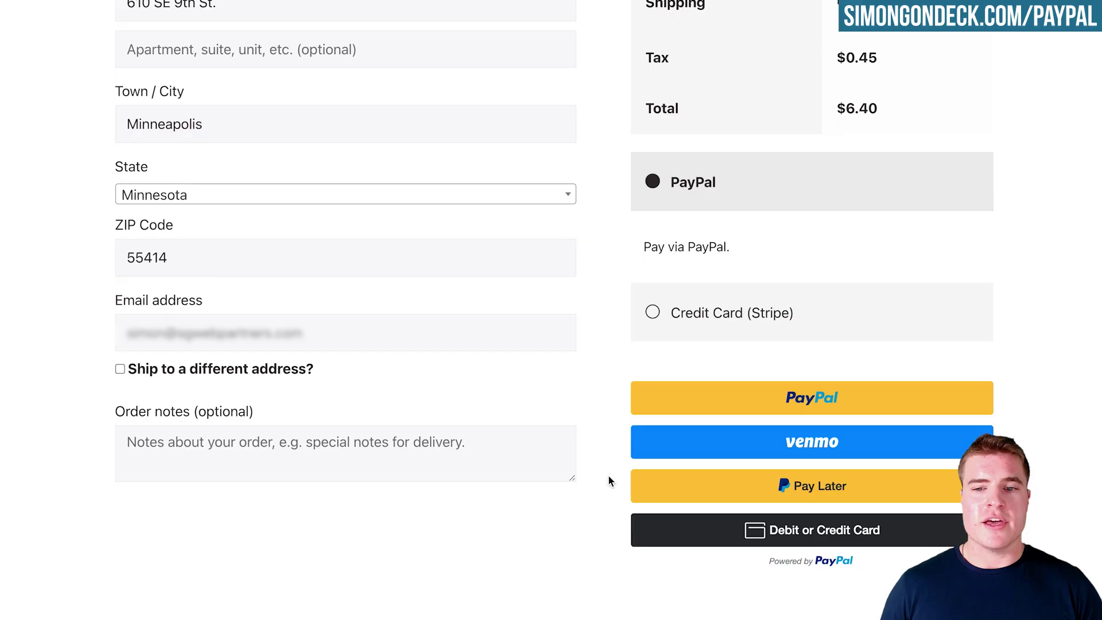
Reload the checkout, view the PayPal Credit Cards fields, then reselect PayPal.
{"action": "key", "text": "super+r"}
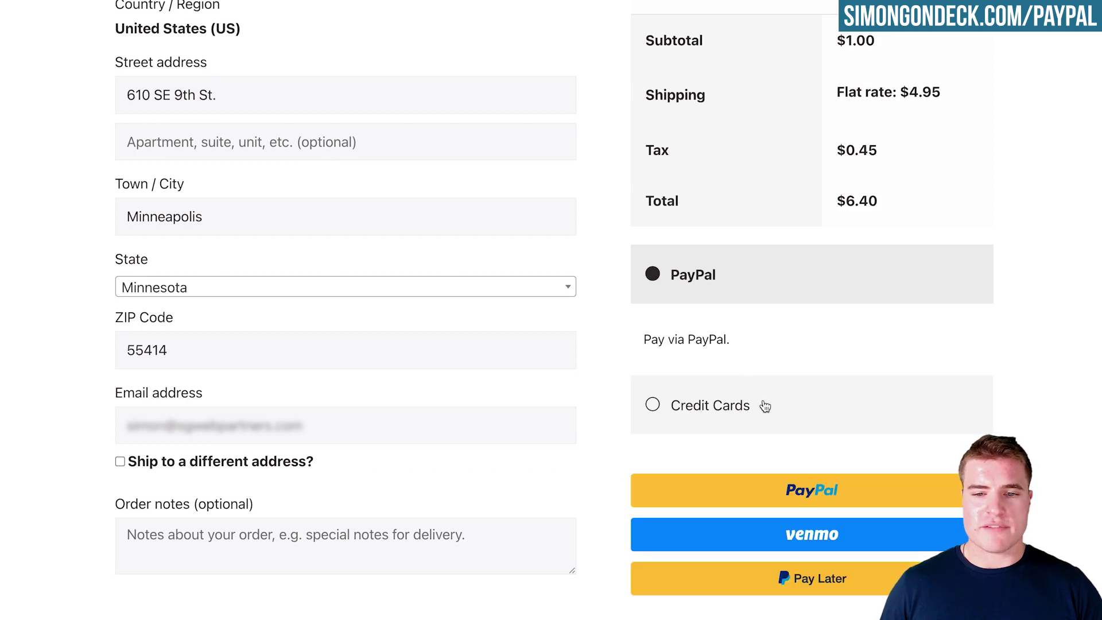
{"action": "left_click", "coordinate": [728, 405]}
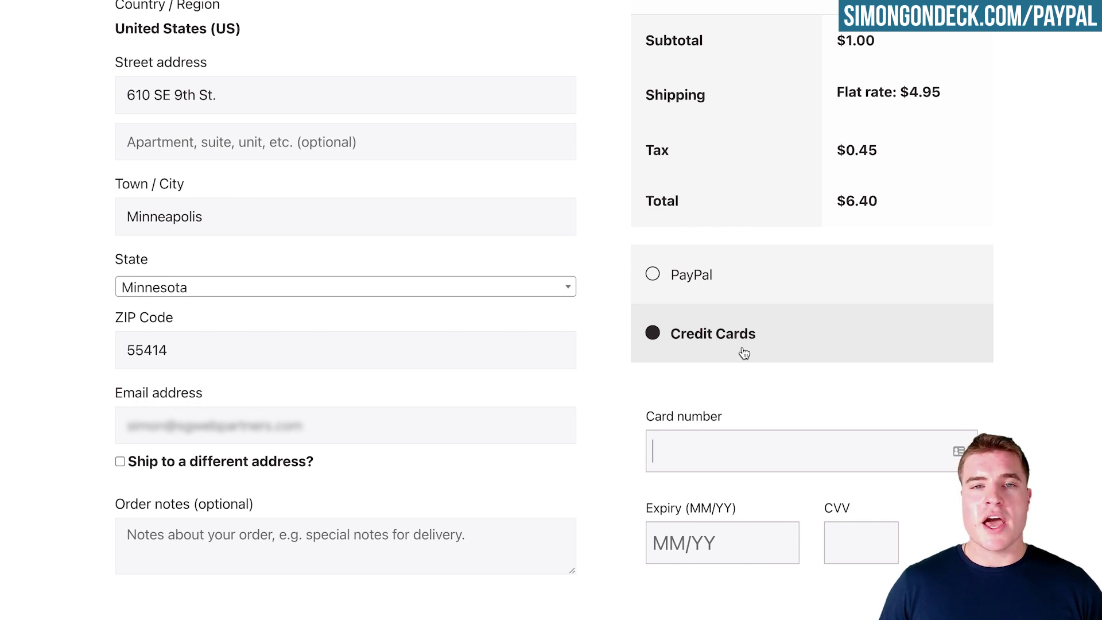
{"action": "left_click", "coordinate": [742, 288]}
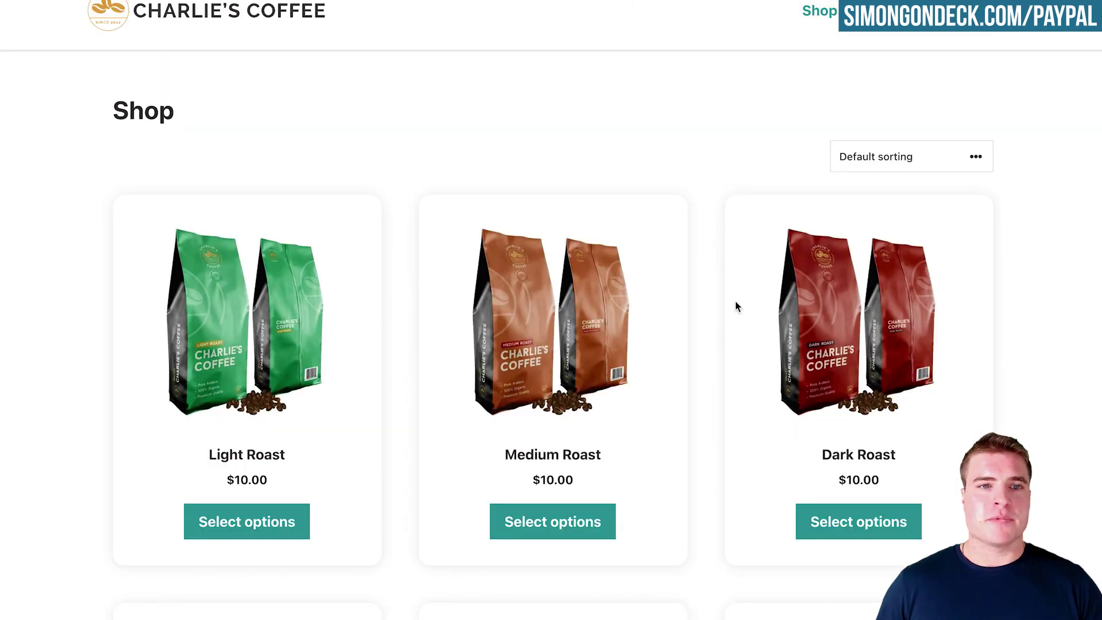
Buy the Coffee Grinder with PayPal, logging in with the account password and confirming the $6.40 payment.
{"action": "key", "text": "ctrl+r"}
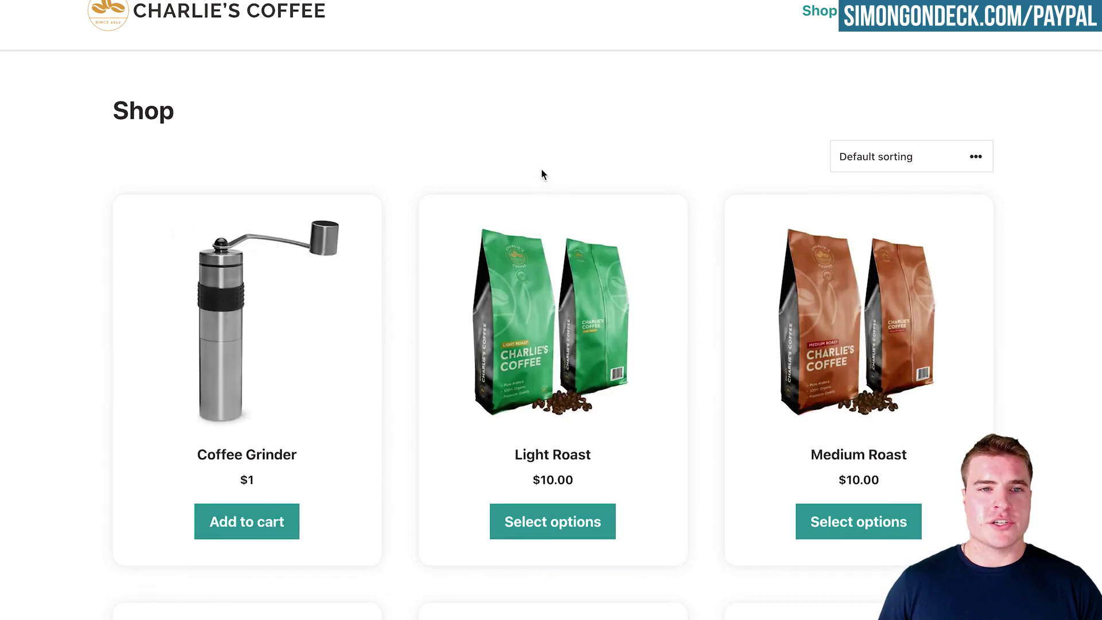
{"action": "left_click", "coordinate": [322, 285]}
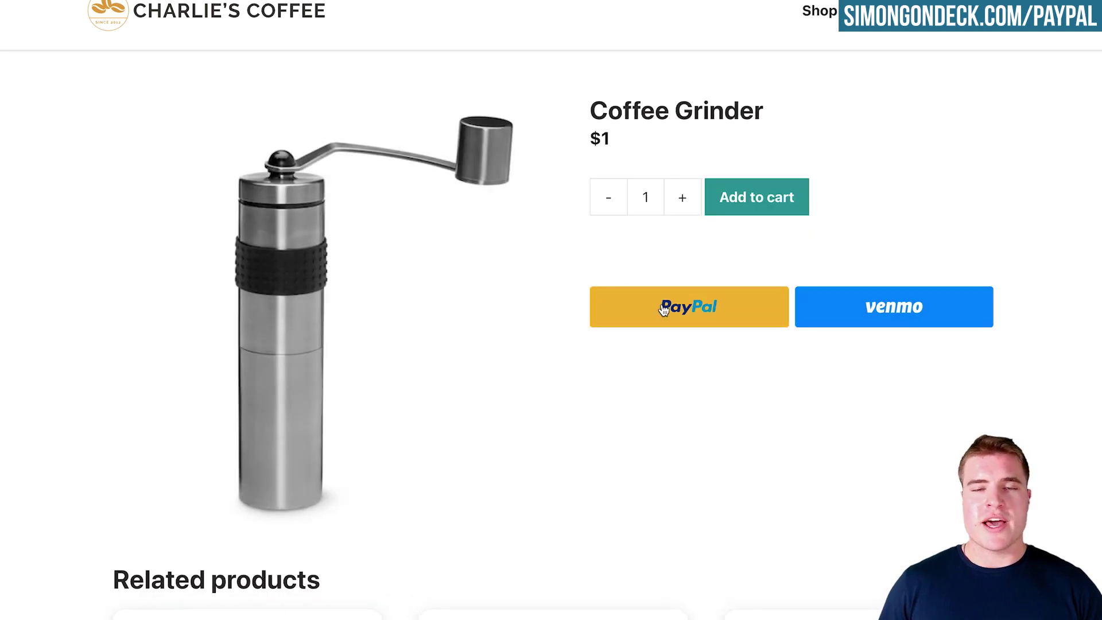
{"action": "left_click", "coordinate": [664, 310]}
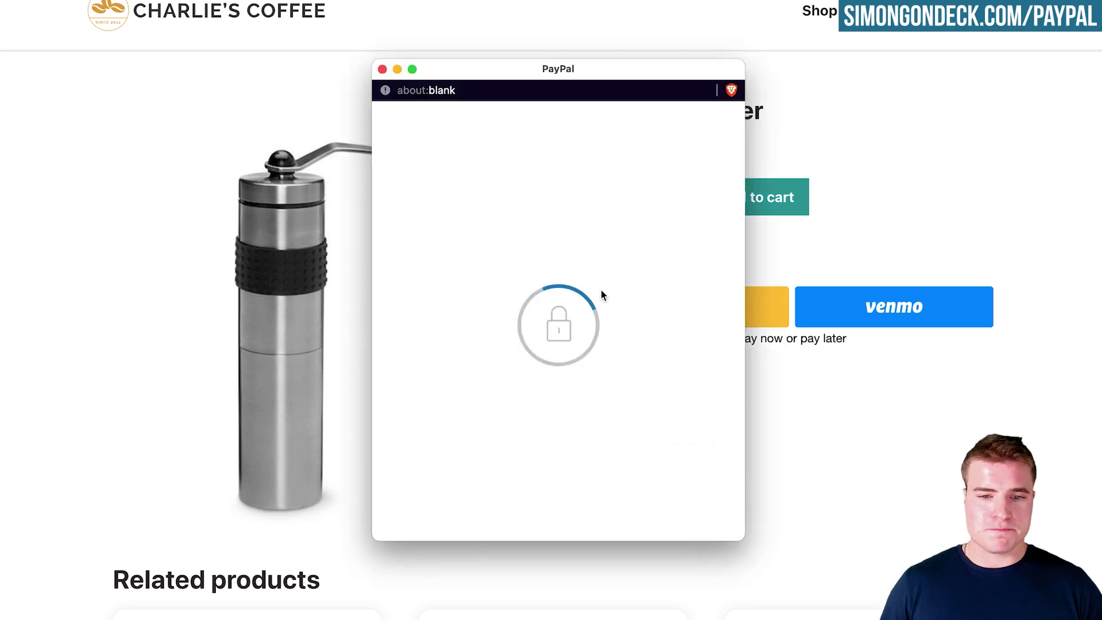
{"action": "type", "text": "••••••••"}
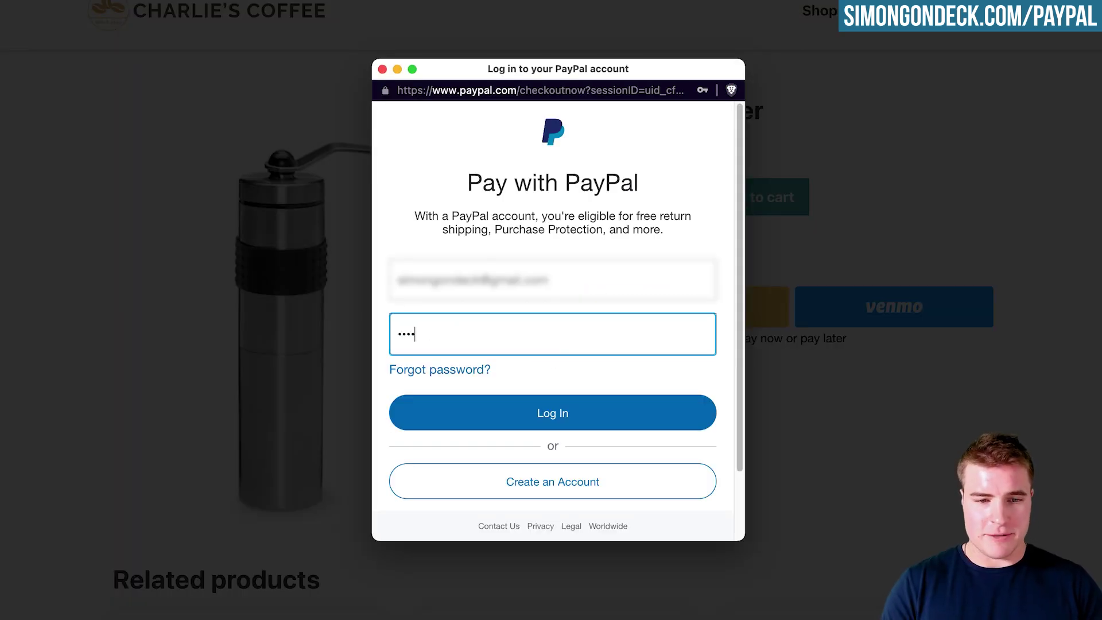
{"action": "type", "text": "••••"}
{"action": "left_click", "coordinate": [570, 412]}
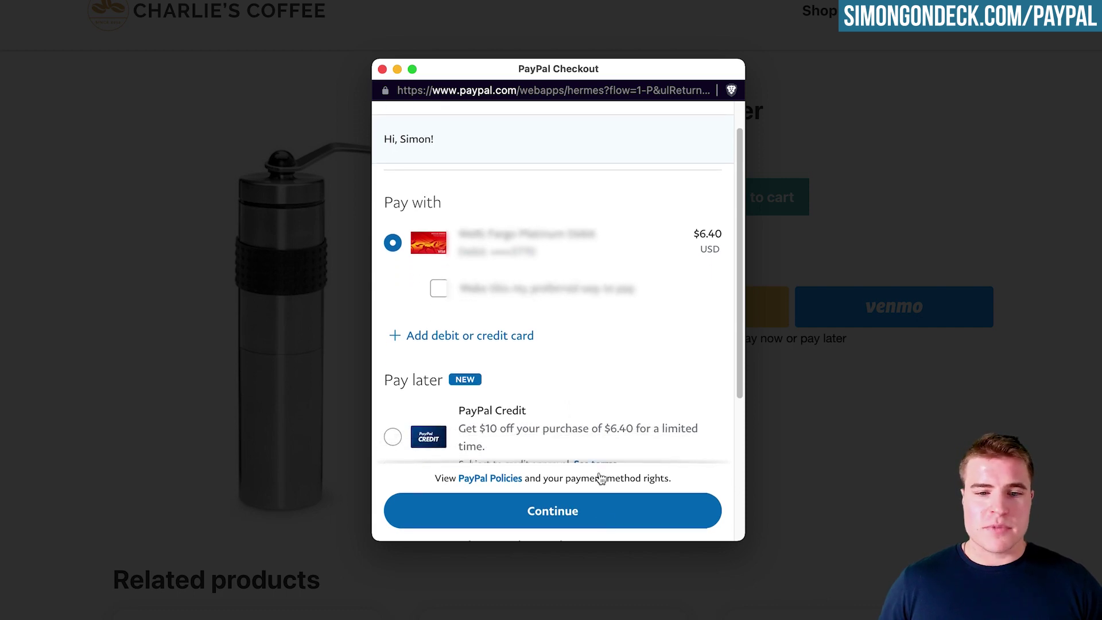
{"action": "left_click", "coordinate": [600, 508]}
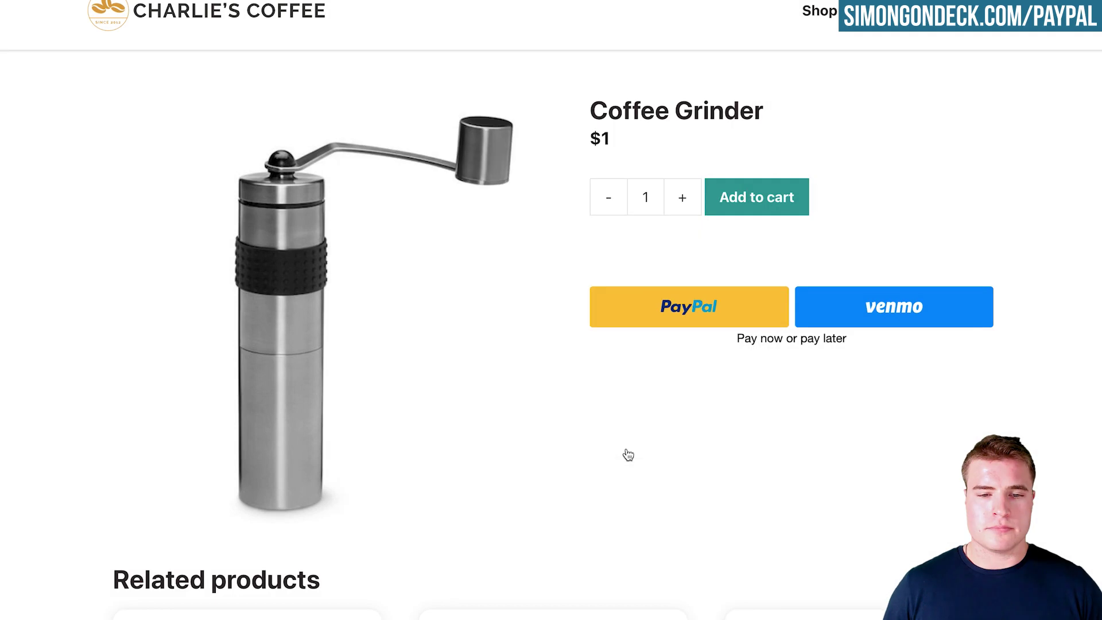
Place the Coffee Grinder order and check the $4.95 shipping charge on the Order received page.
{"action": "scroll", "coordinate": [679, 445], "scroll_direction": "down", "scroll_amount": 2}
{"action": "scroll", "coordinate": [676, 448], "scroll_direction": "down", "scroll_amount": 5}
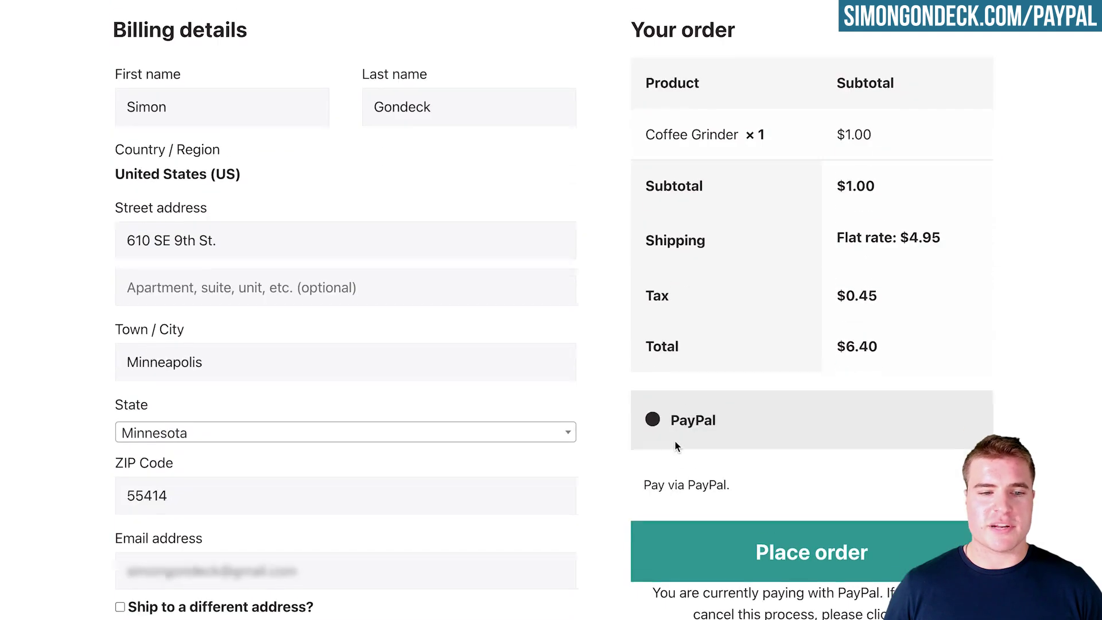
{"action": "left_click", "coordinate": [703, 457]}
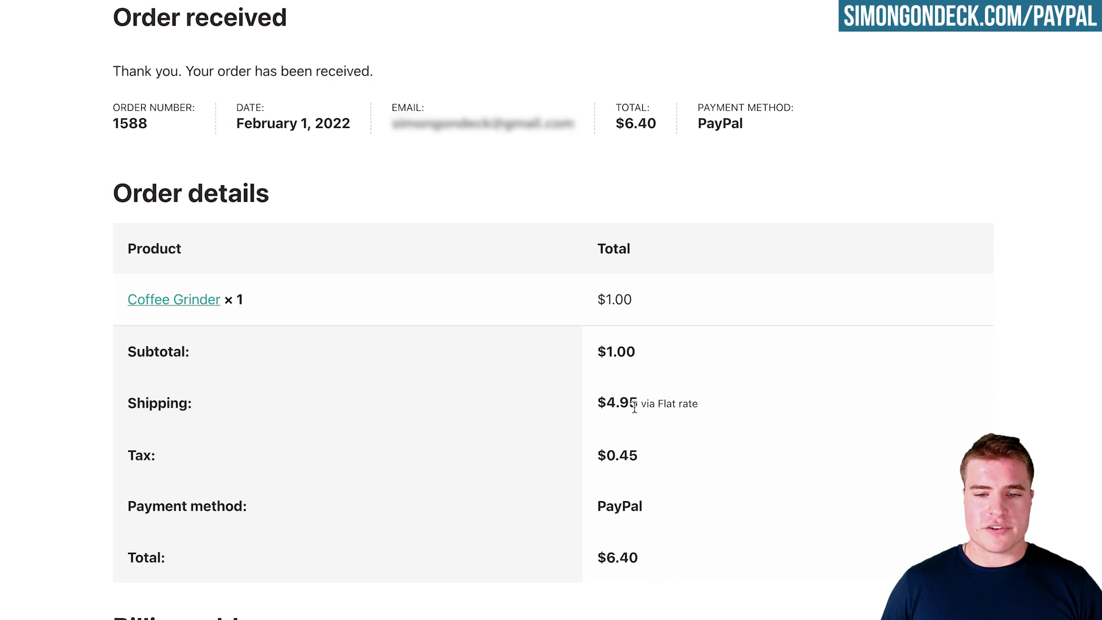
{"action": "left_click_drag", "start_coordinate": [629, 403], "coordinate": [598, 402]}
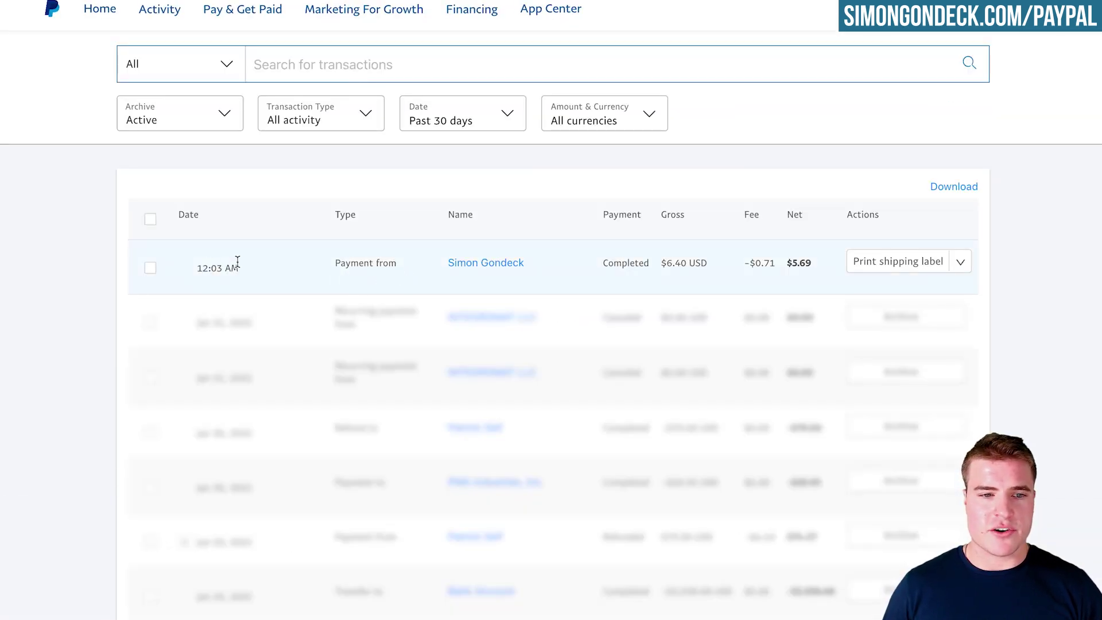
Check the newest $6.40 payment row in PayPal Activity and view its available actions.
{"action": "left_click_drag", "start_coordinate": [819, 270], "coordinate": [426, 273]}
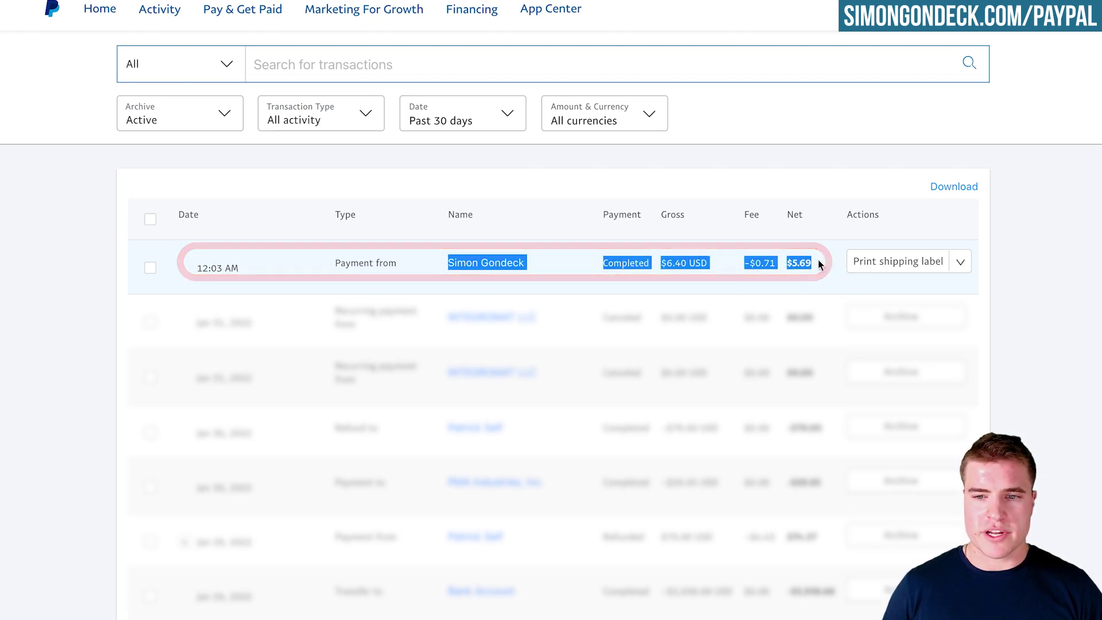
{"action": "left_click", "coordinate": [960, 262]}
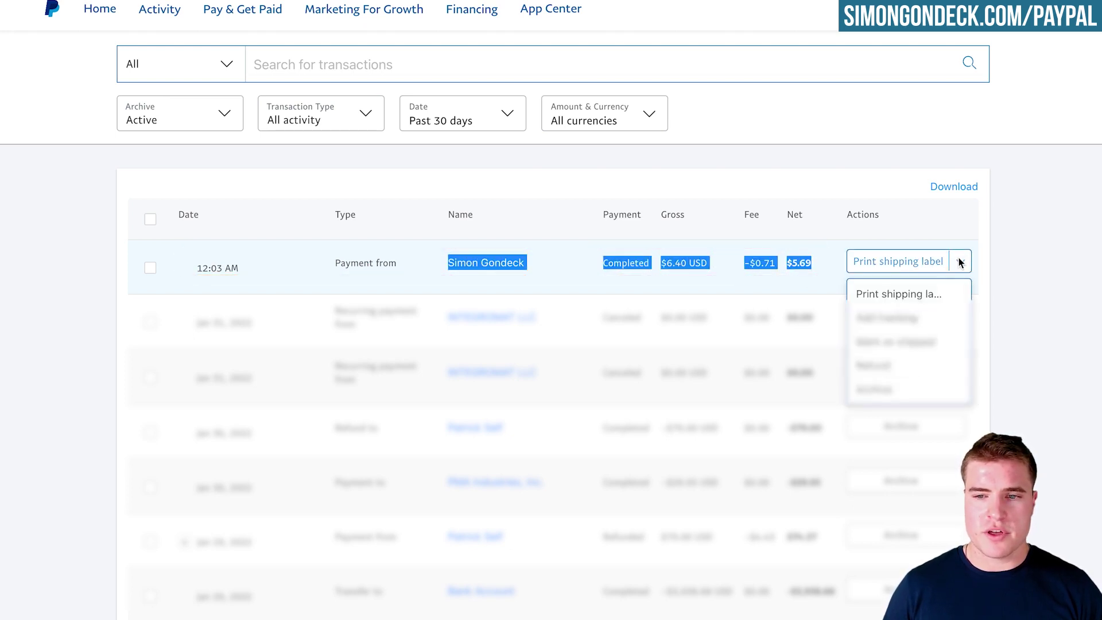
{"action": "left_click", "coordinate": [401, 264]}
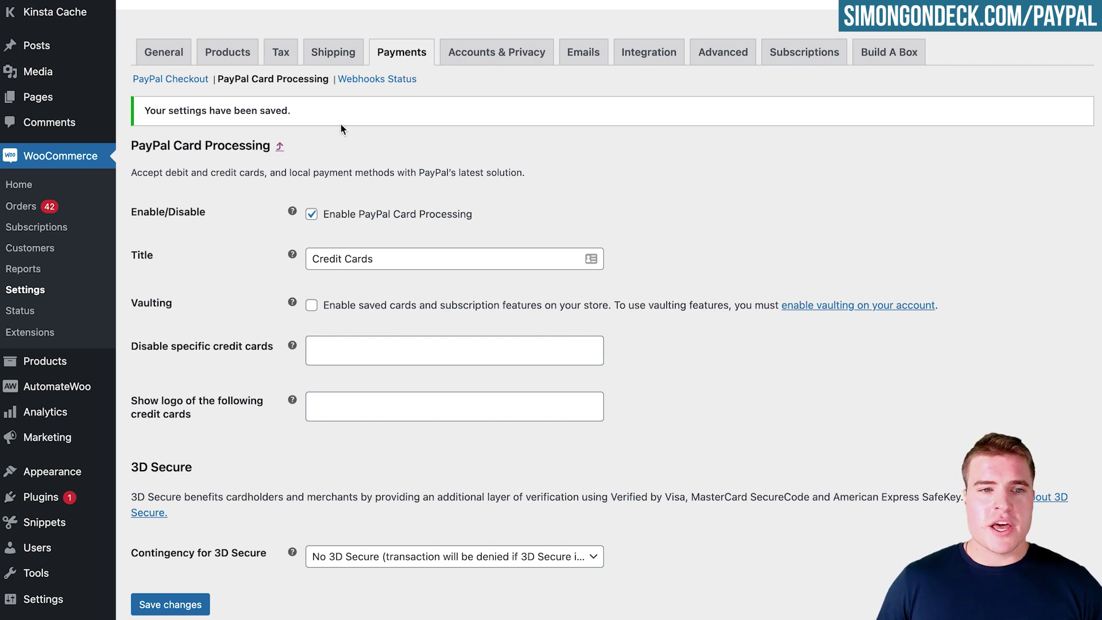
Enable and save Card Processing vaulting, then find the Vaulting row in PayPal Checkout settings.
{"action": "left_click", "coordinate": [311, 304]}
{"action": "left_click", "coordinate": [192, 605]}
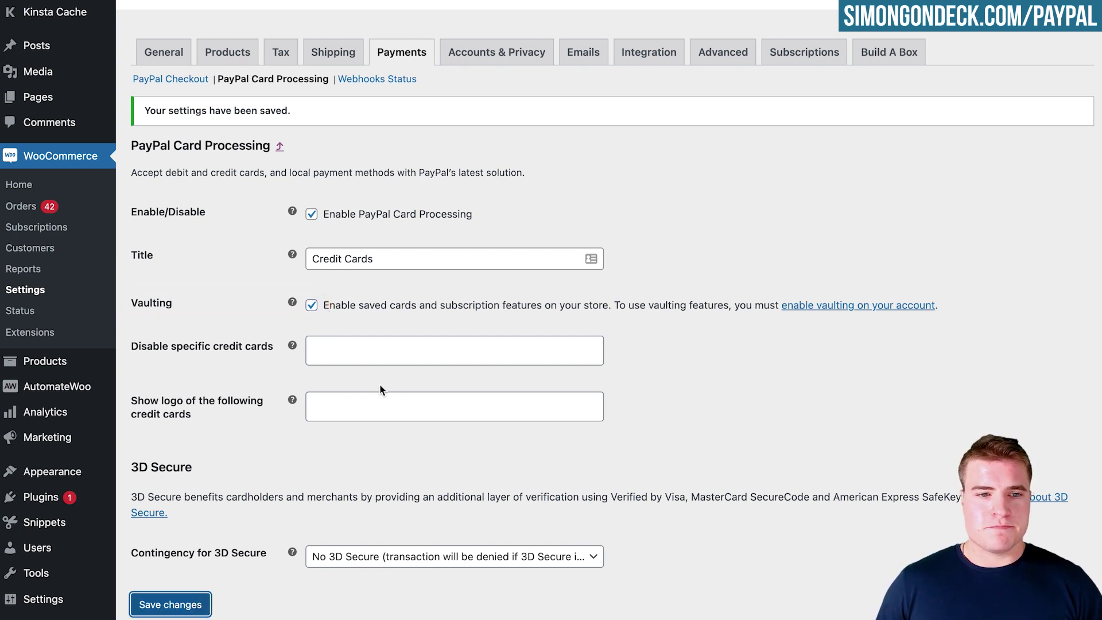
{"action": "left_click", "coordinate": [184, 79]}
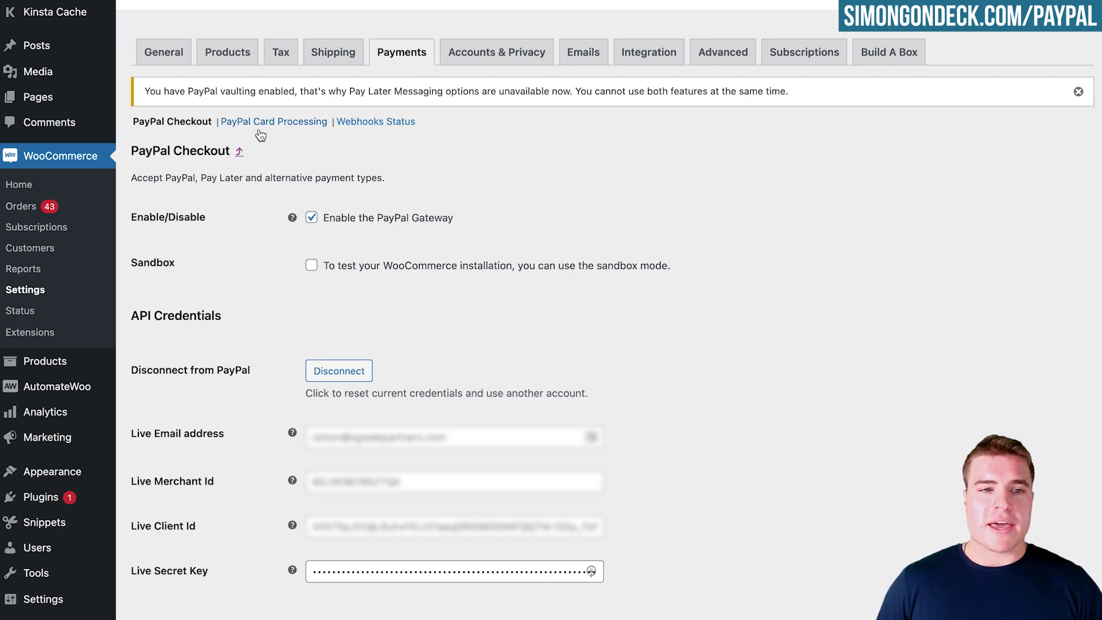
{"action": "scroll", "coordinate": [445, 166], "scroll_direction": "down", "scroll_amount": 10}
{"action": "scroll", "coordinate": [448, 166], "scroll_direction": "down", "scroll_amount": 9}
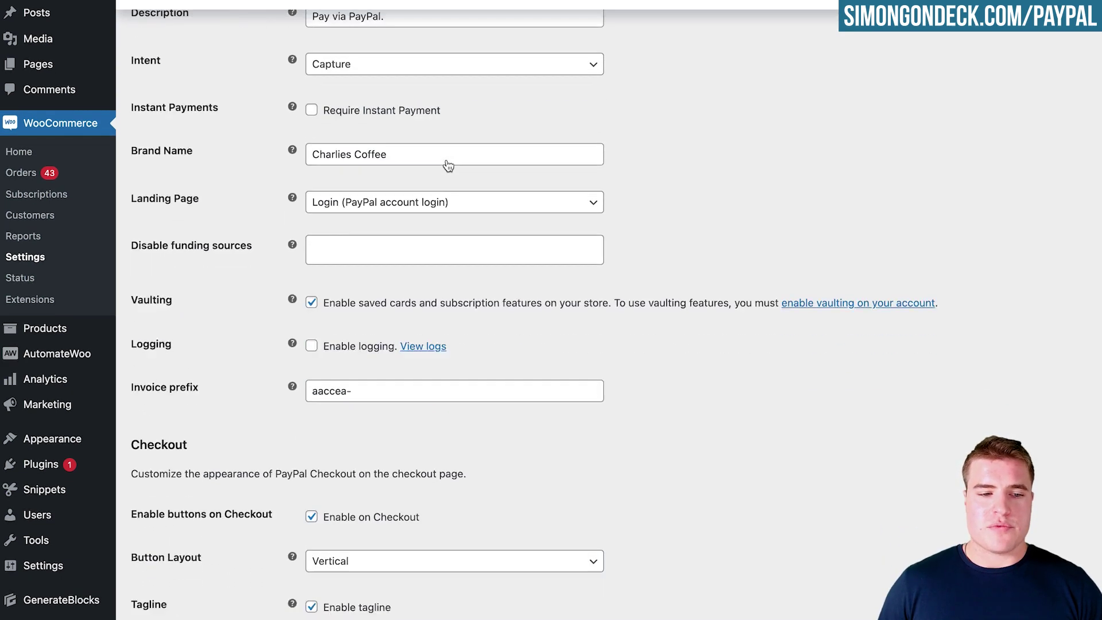
{"action": "scroll", "coordinate": [448, 166], "scroll_direction": "down", "scroll_amount": 4}
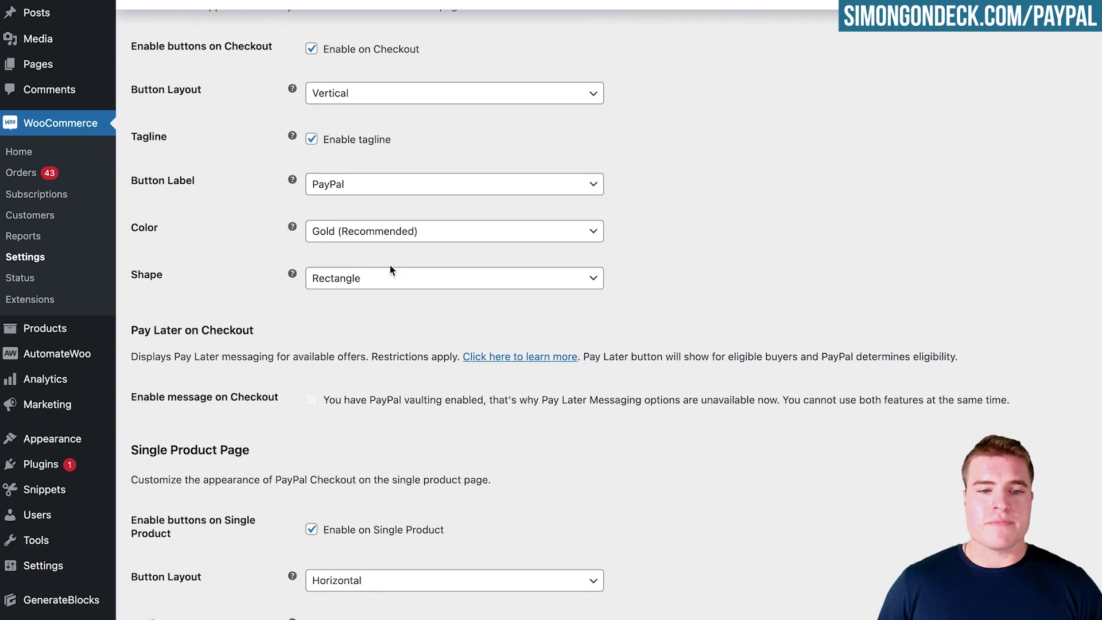
{"action": "scroll", "coordinate": [335, 328], "scroll_direction": "down", "scroll_amount": 6}
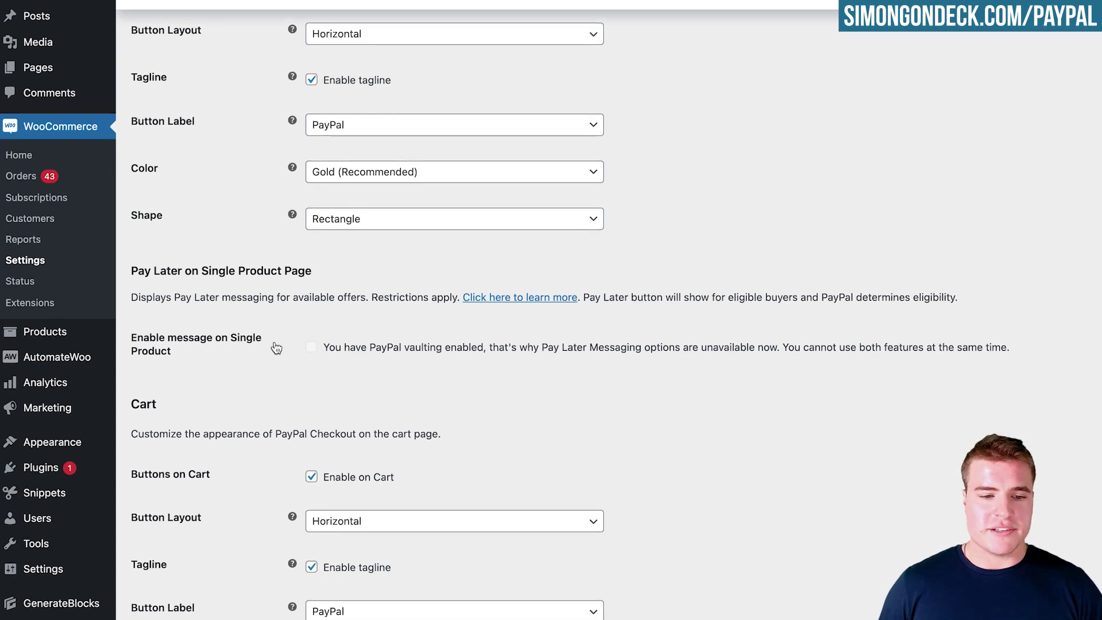
{"action": "scroll", "coordinate": [281, 344], "scroll_direction": "down", "scroll_amount": 6}
{"action": "scroll", "coordinate": [273, 344], "scroll_direction": "down", "scroll_amount": 5}
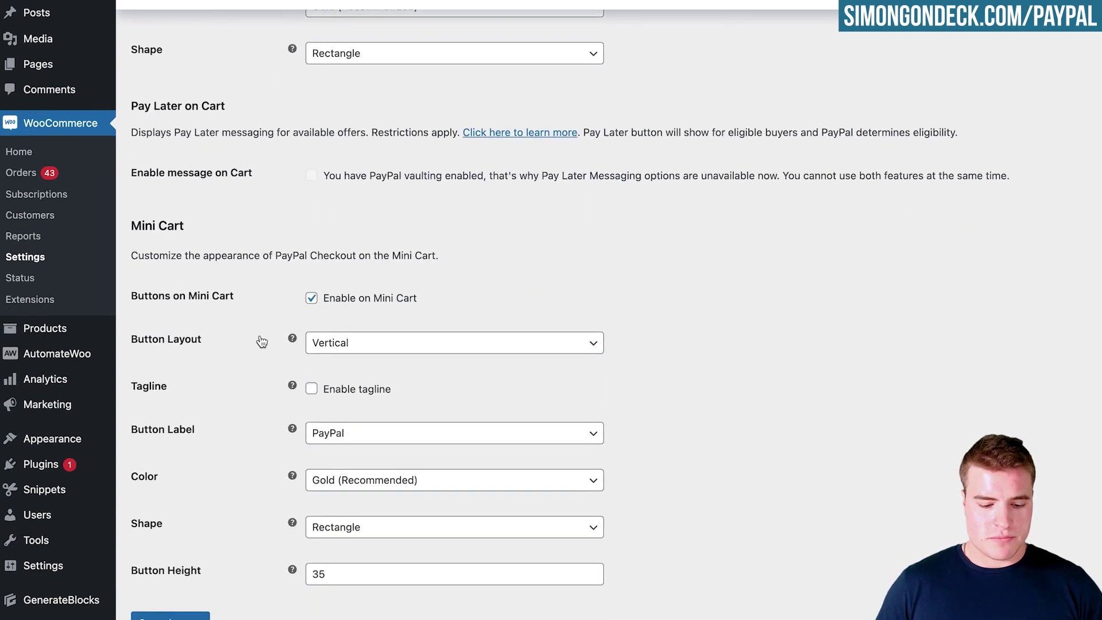
{"action": "key", "text": "ctrl+f"}
{"action": "type", "text": "vault"}
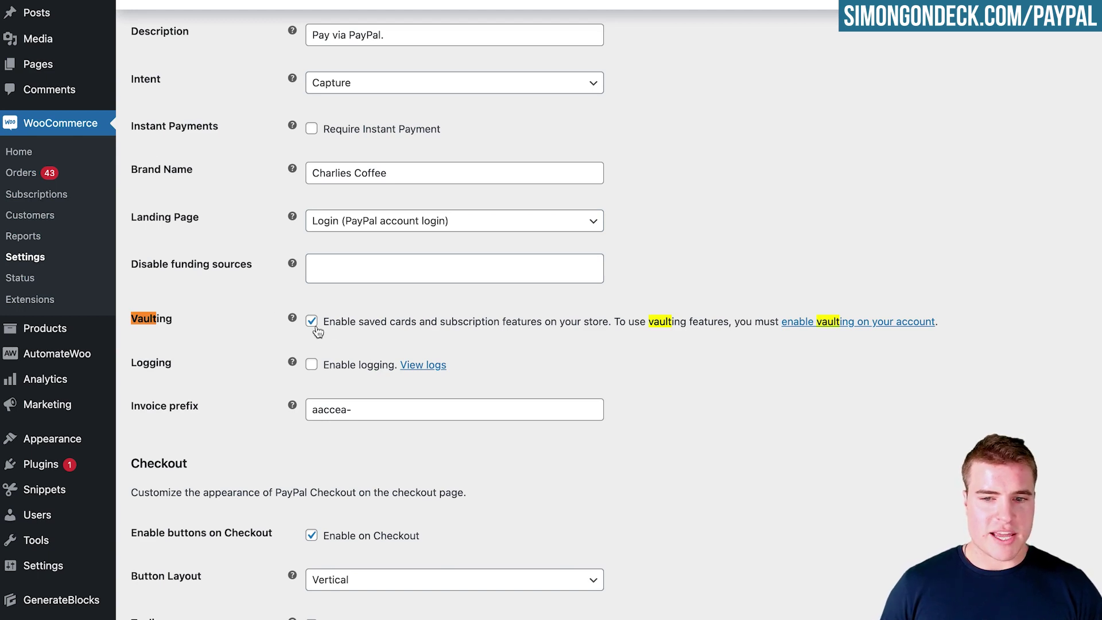
{"action": "scroll", "coordinate": [314, 315], "scroll_direction": "up", "scroll_amount": 10}
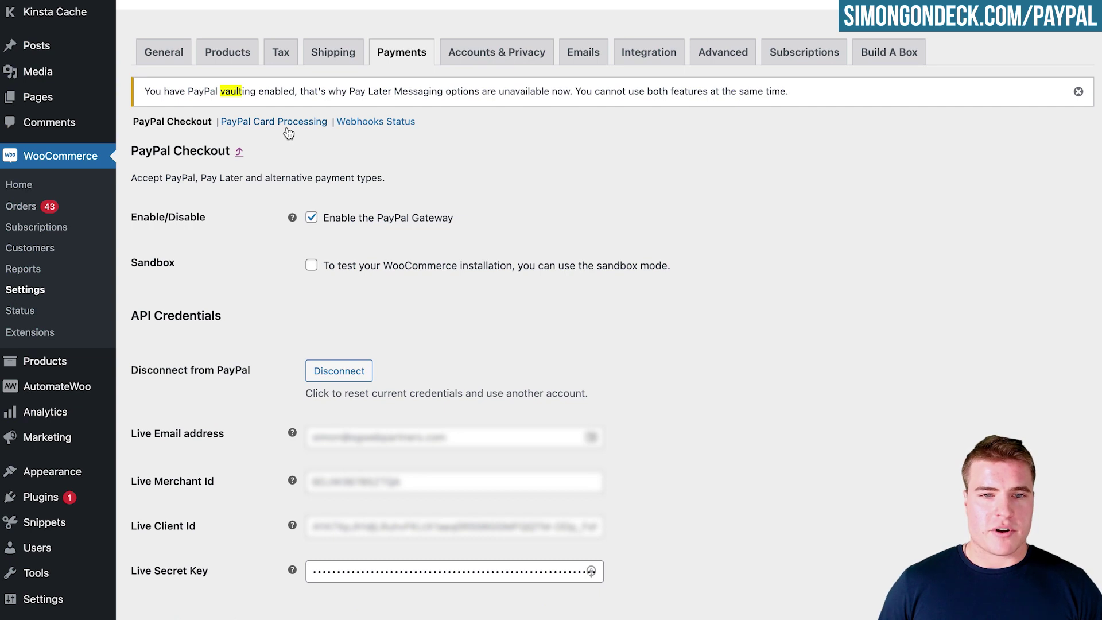
Follow the Vaulting setting's 'enable vaulting on your account' link and read the Advanced options step.
{"action": "left_click_drag", "start_coordinate": [574, 90], "coordinate": [787, 91]}
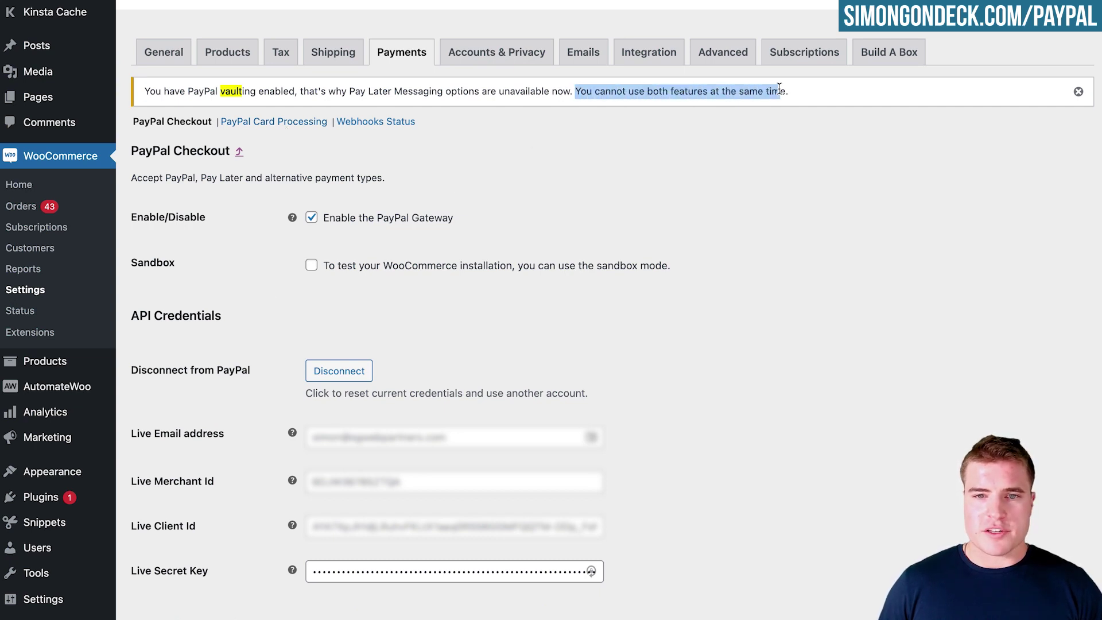
{"action": "left_click", "coordinate": [595, 152]}
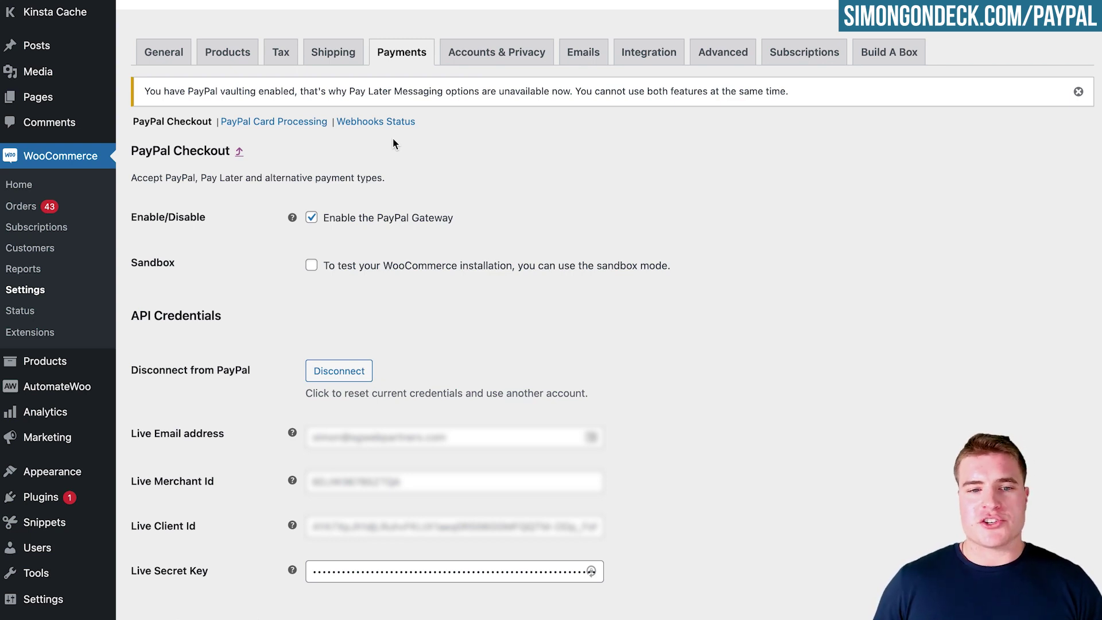
{"action": "type", "text": "vault"}
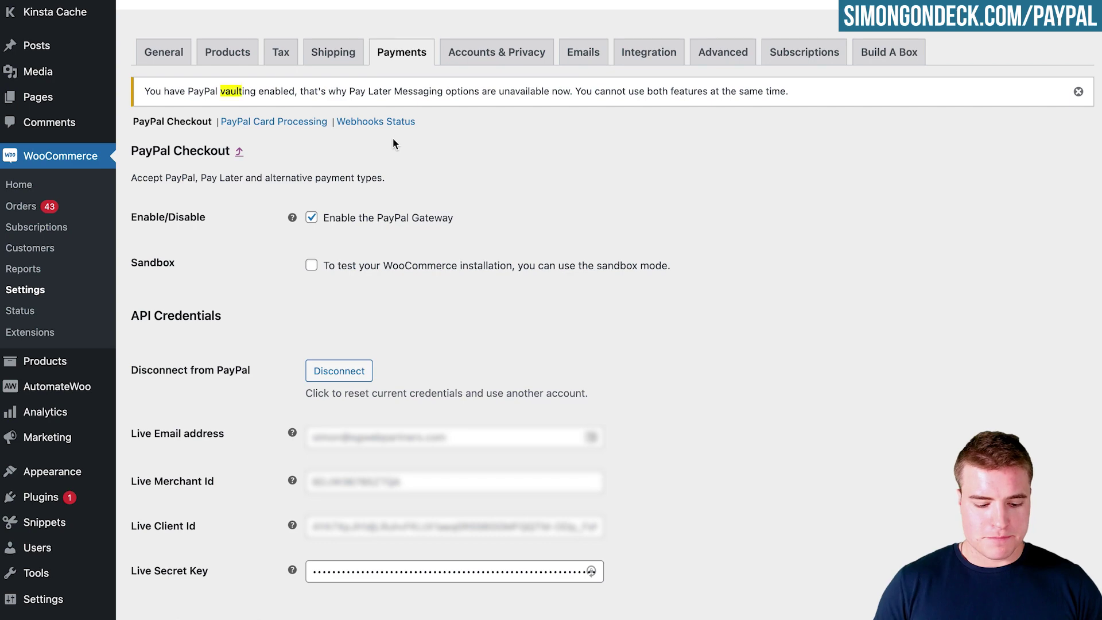
{"action": "key", "text": "Return"}
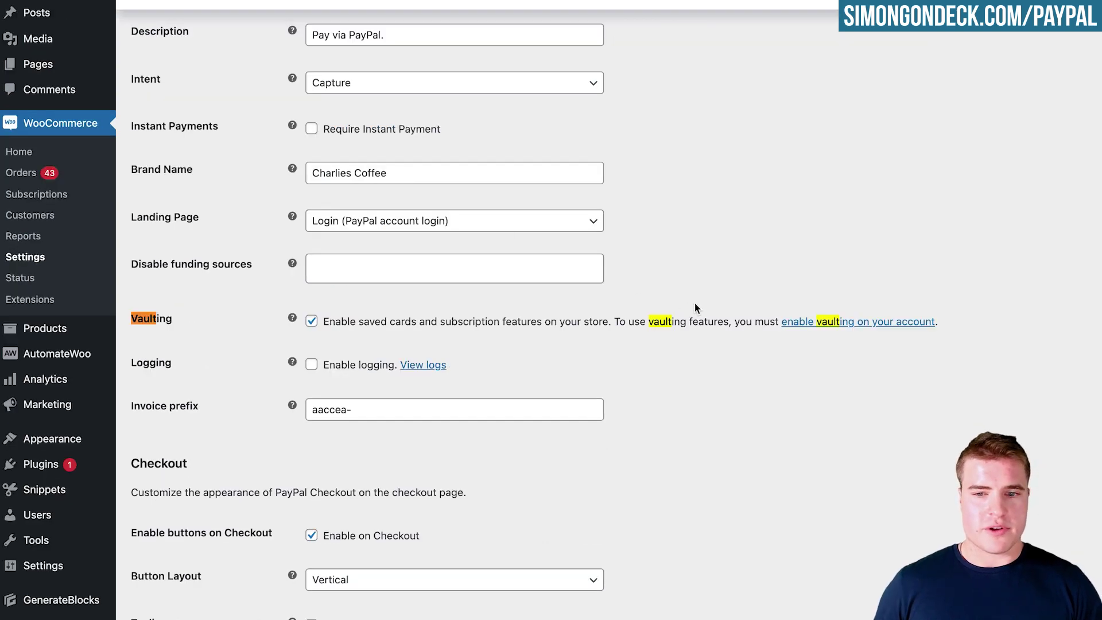
{"action": "left_click", "coordinate": [799, 323]}
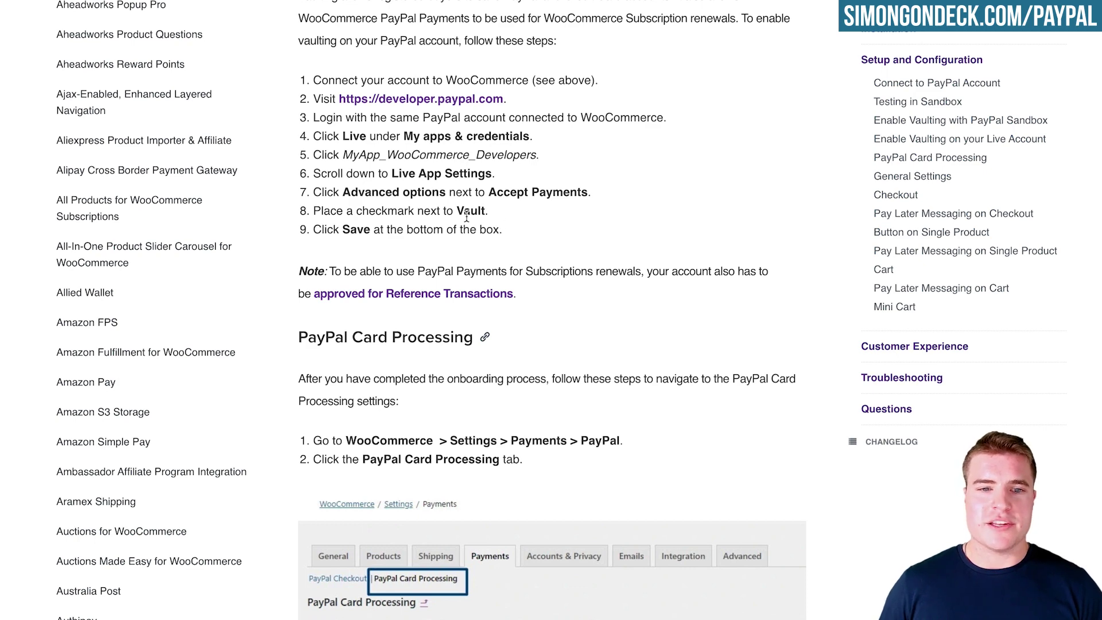
{"action": "left_click_drag", "start_coordinate": [445, 192], "coordinate": [346, 192]}
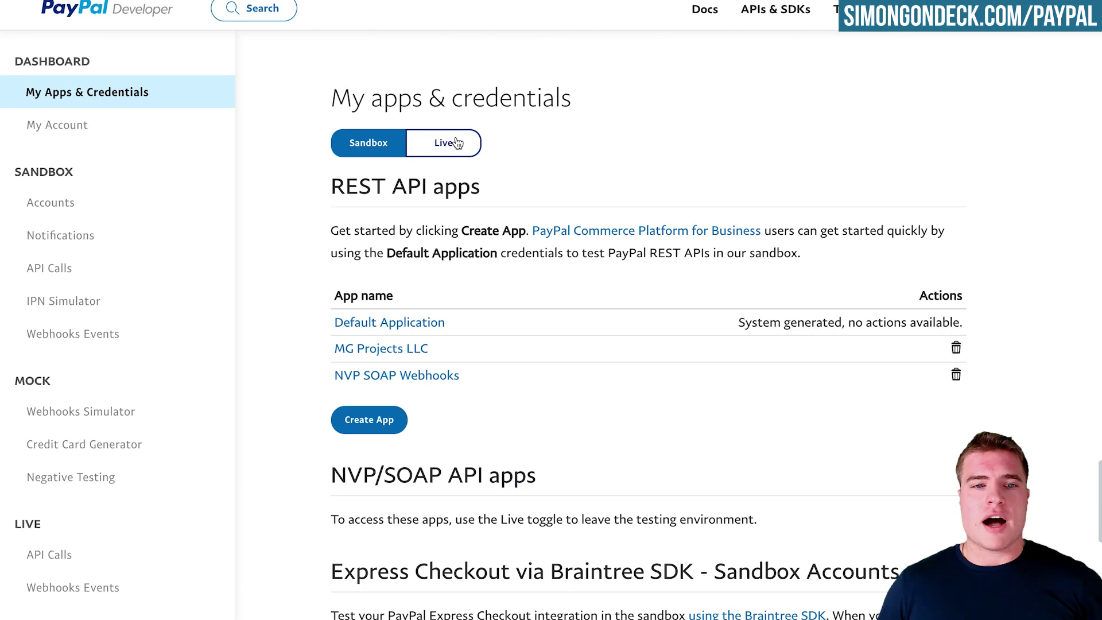
Open the live MyApp_WooCommerce_Developers app and expand Accept payments' Advanced options to show Vault.
{"action": "left_click", "coordinate": [444, 143]}
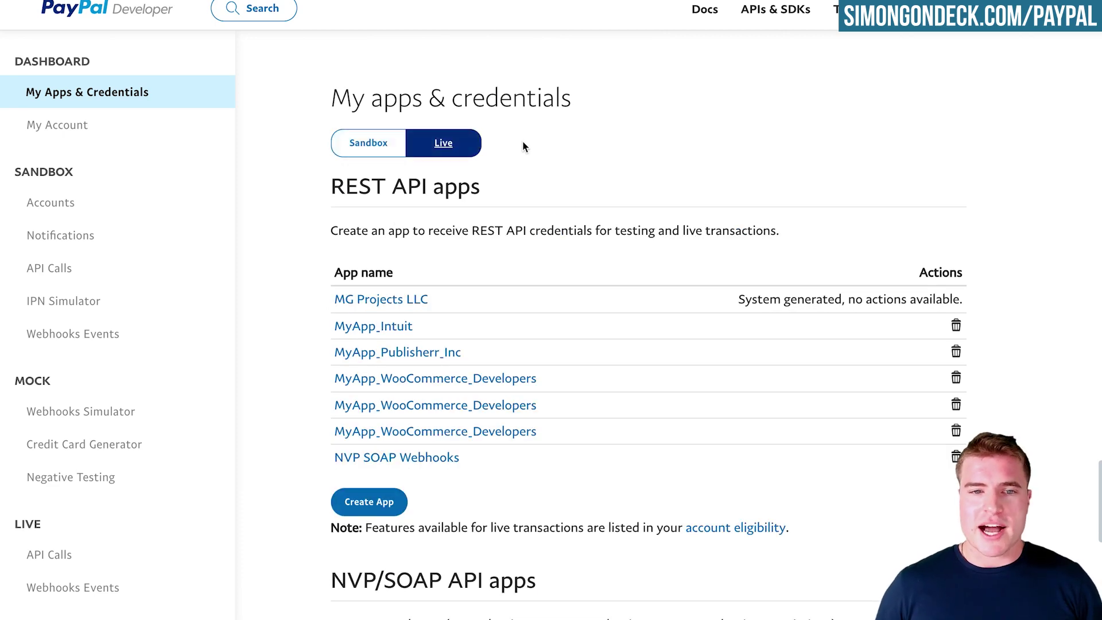
{"action": "scroll", "coordinate": [522, 140], "scroll_direction": "down", "scroll_amount": 1}
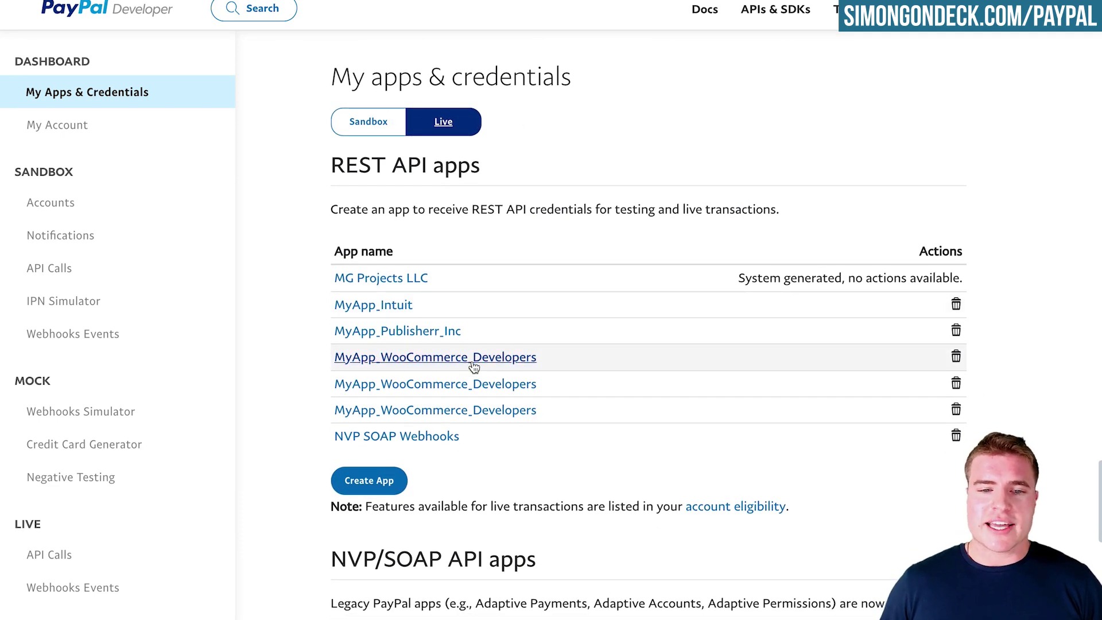
{"action": "left_click", "coordinate": [474, 411]}
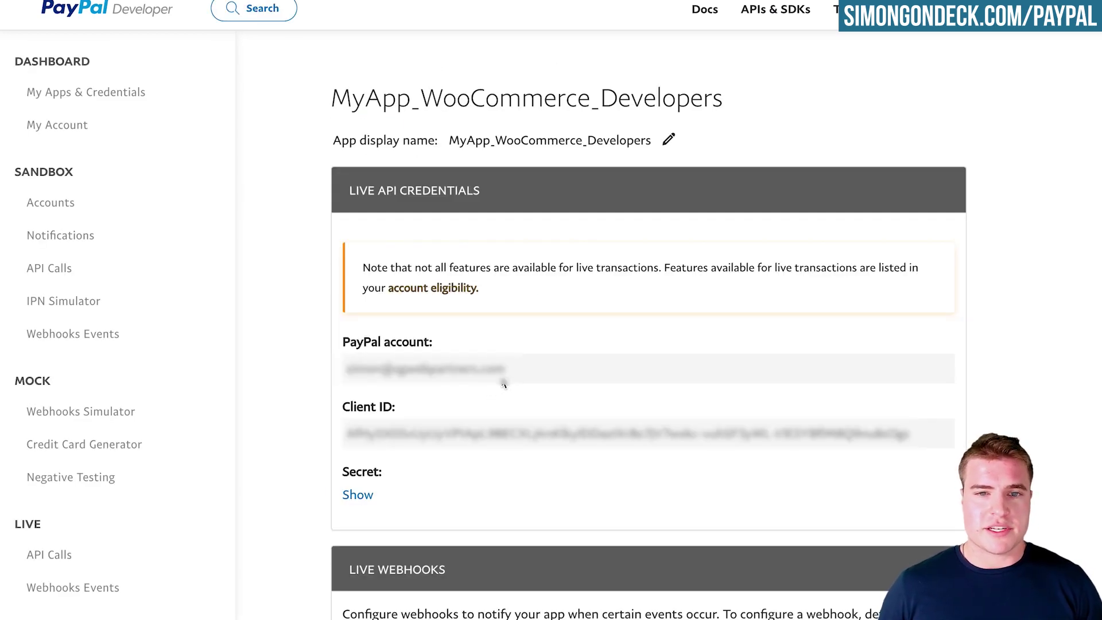
{"action": "scroll", "coordinate": [503, 384], "scroll_direction": "down", "scroll_amount": 10}
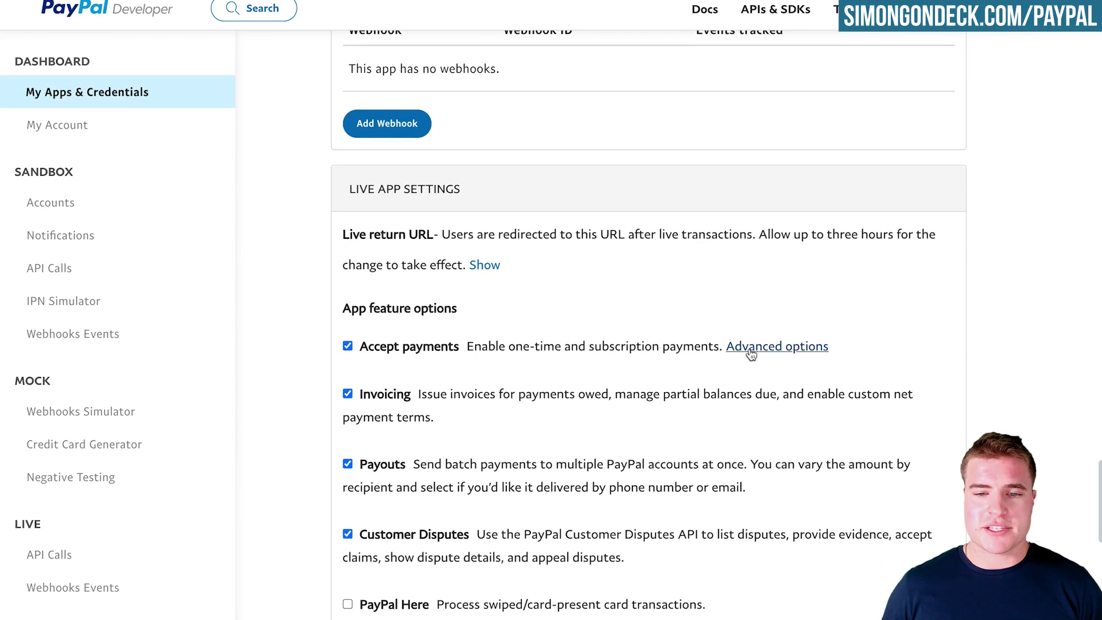
{"action": "left_click", "coordinate": [745, 347]}
{"action": "left_click_drag", "start_coordinate": [355, 441], "coordinate": [771, 432]}
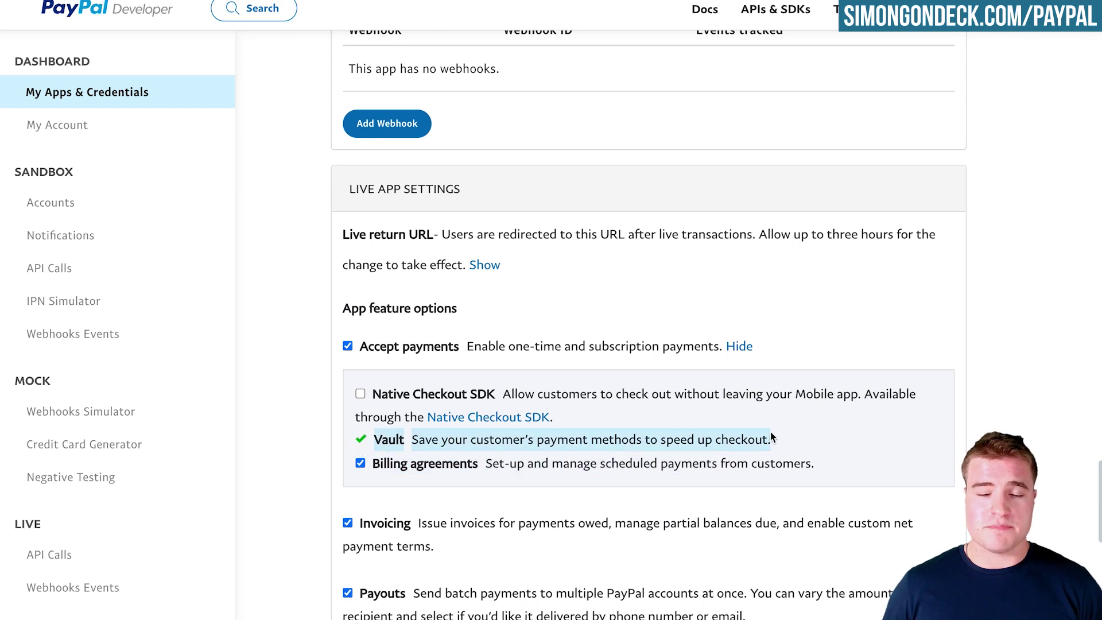